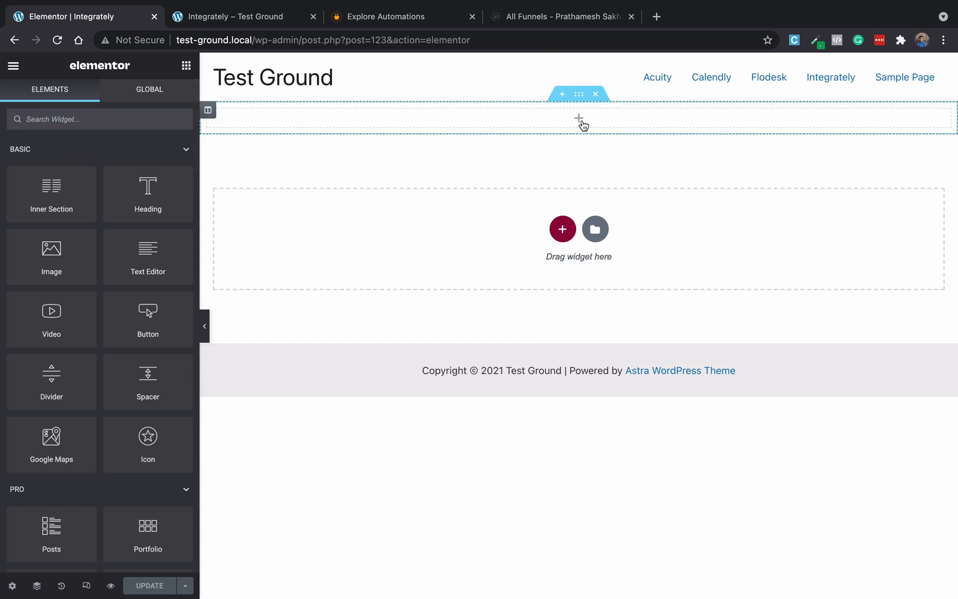
Drop Elementor's Form widget into the empty top section and bring up Zenler's funnels page.
text(form)
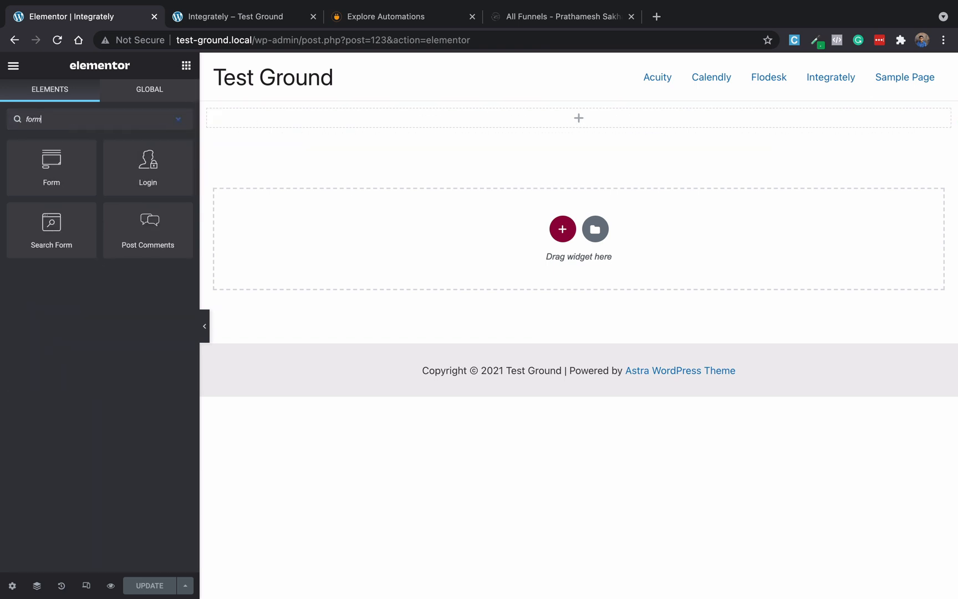
drag(54, 171, 602, 130)
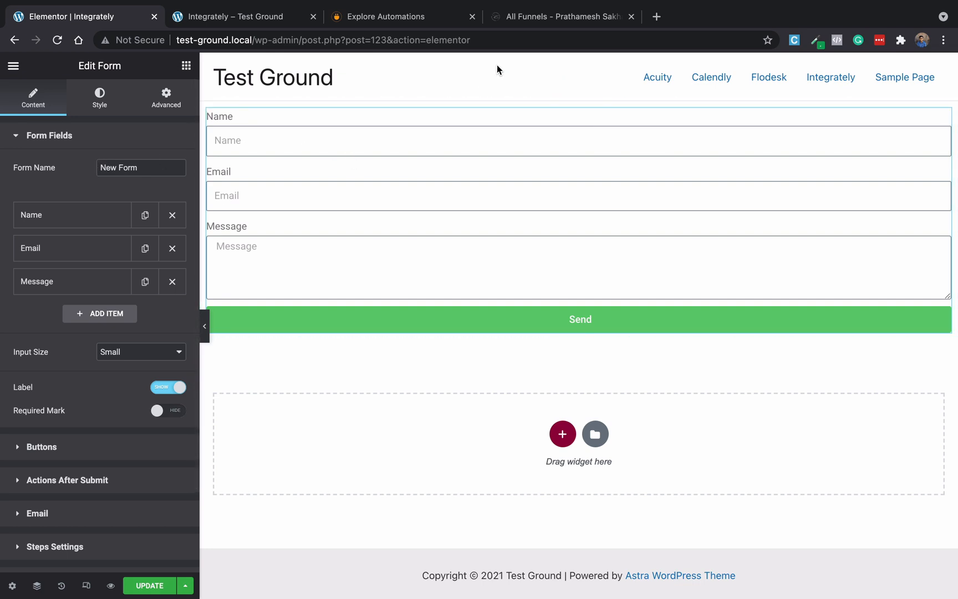
click(536, 18)
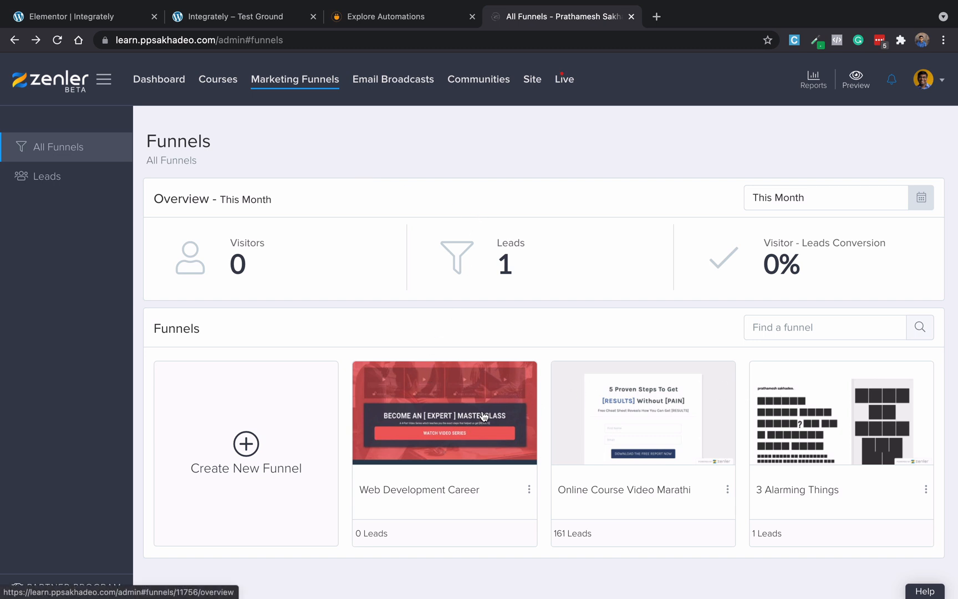
click(81, 21)
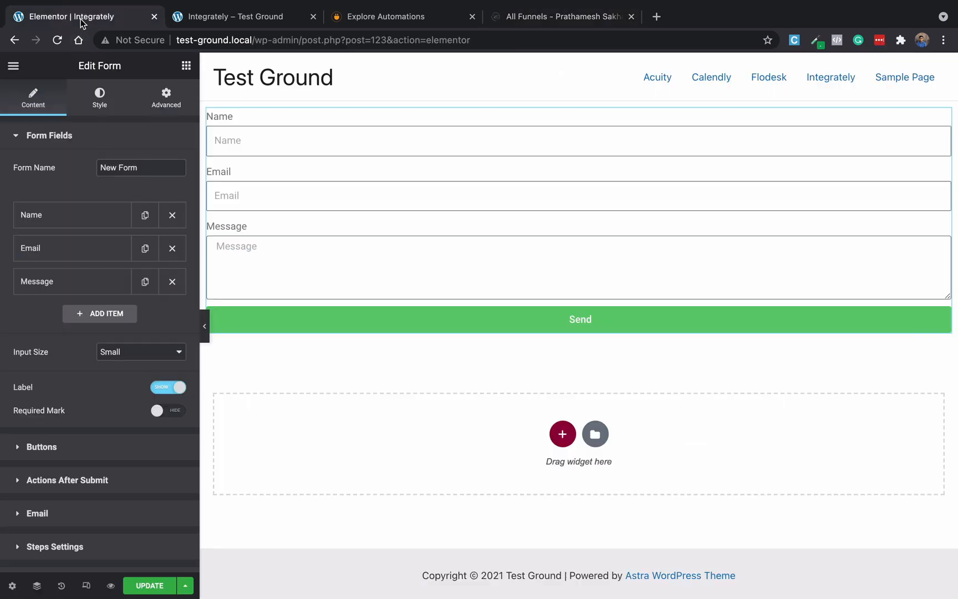
click(566, 25)
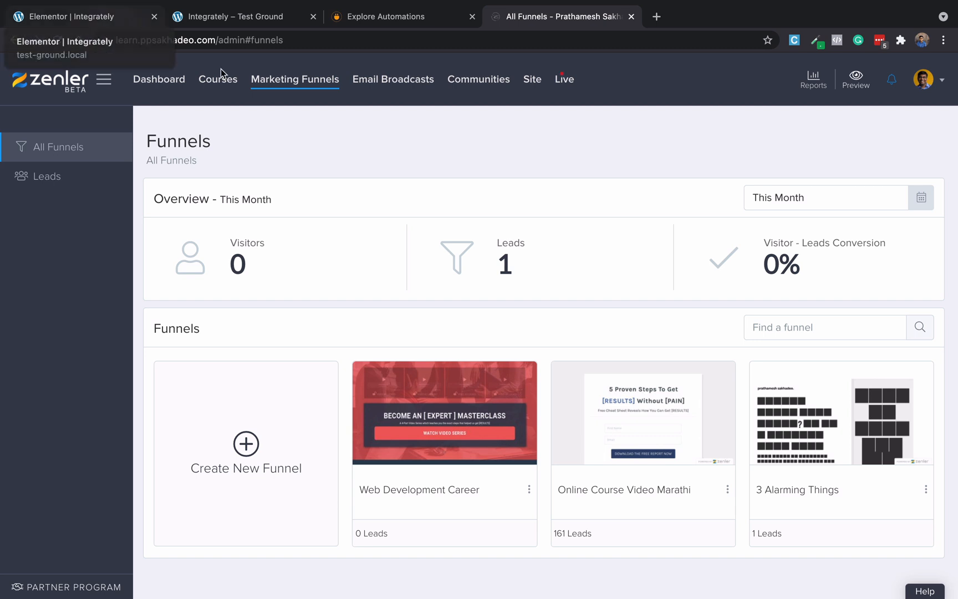
Save the Elementor page with the new form, then return to Integrately's automation explorer.
click(396, 26)
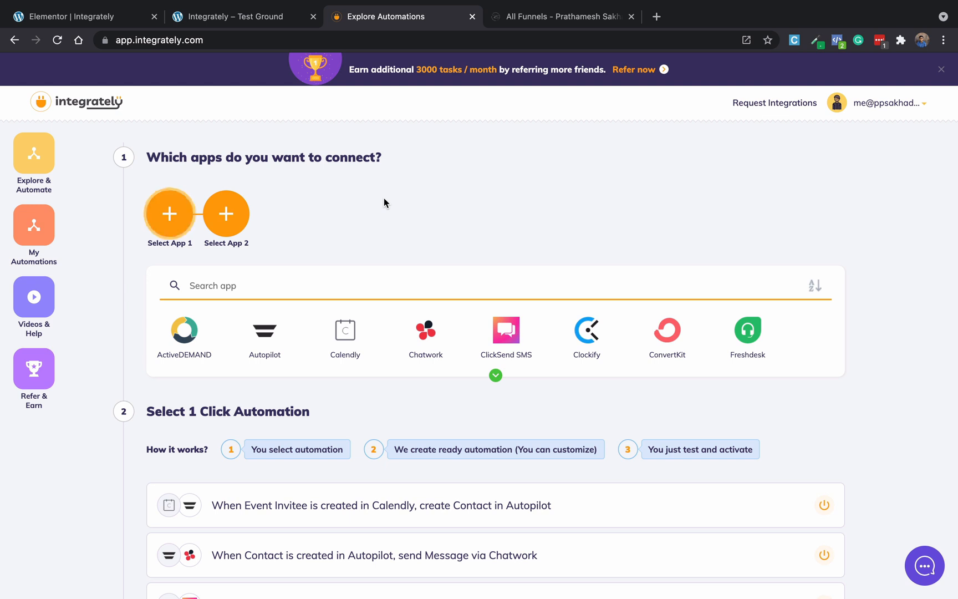
click(82, 21)
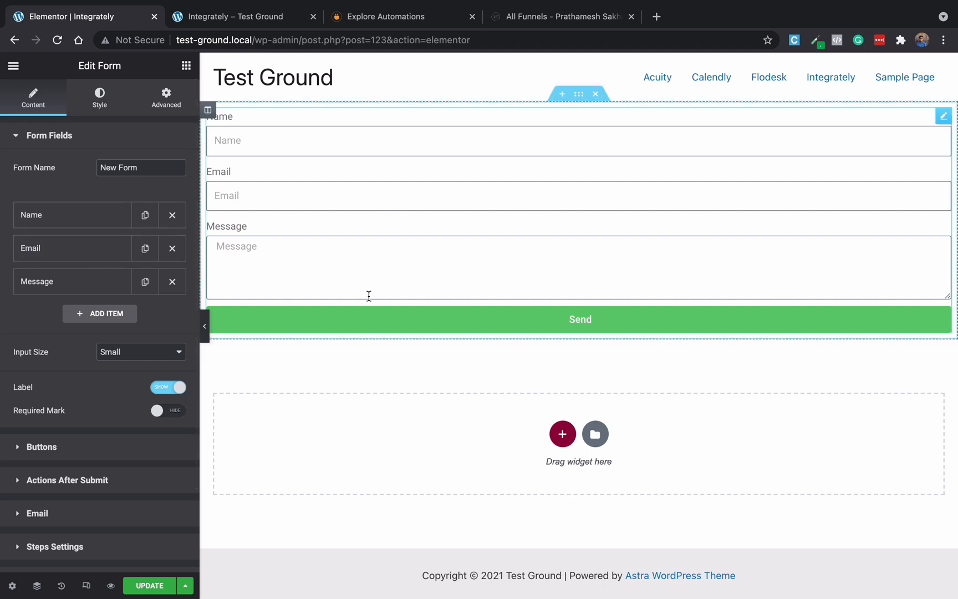
click(130, 582)
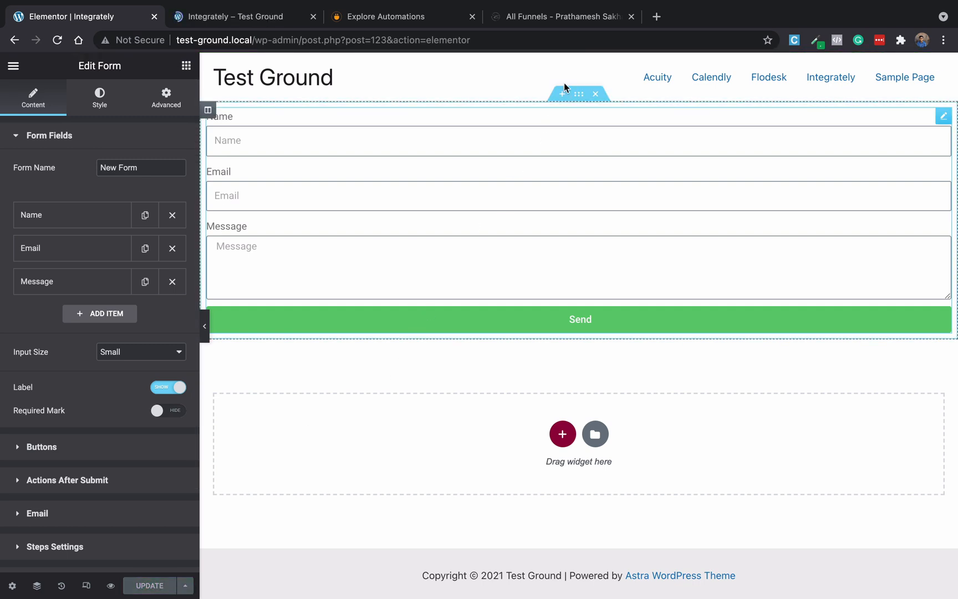
click(546, 21)
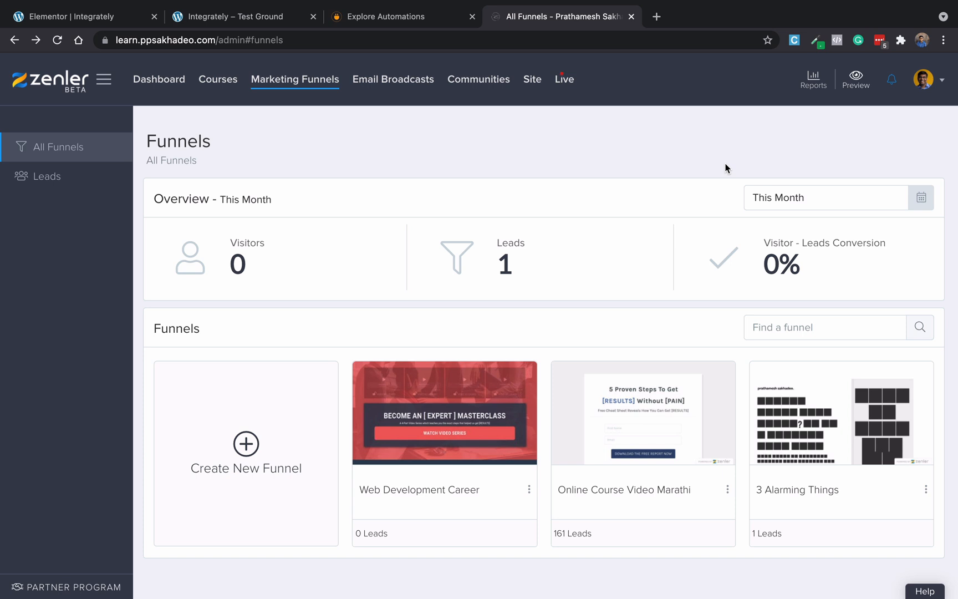
click(388, 20)
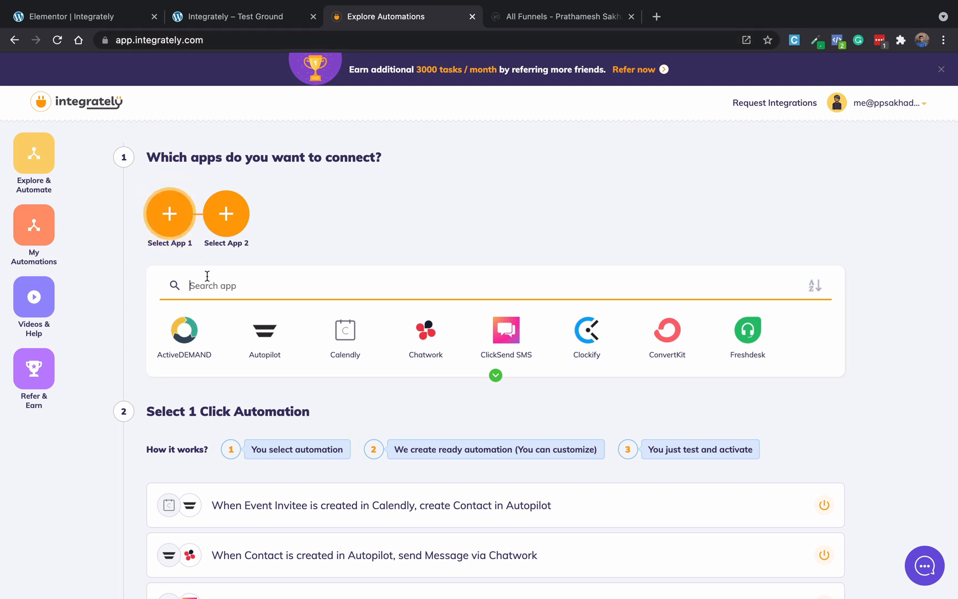
Pick Elementor Forms and New Zenler as the apps to connect.
text(elem)
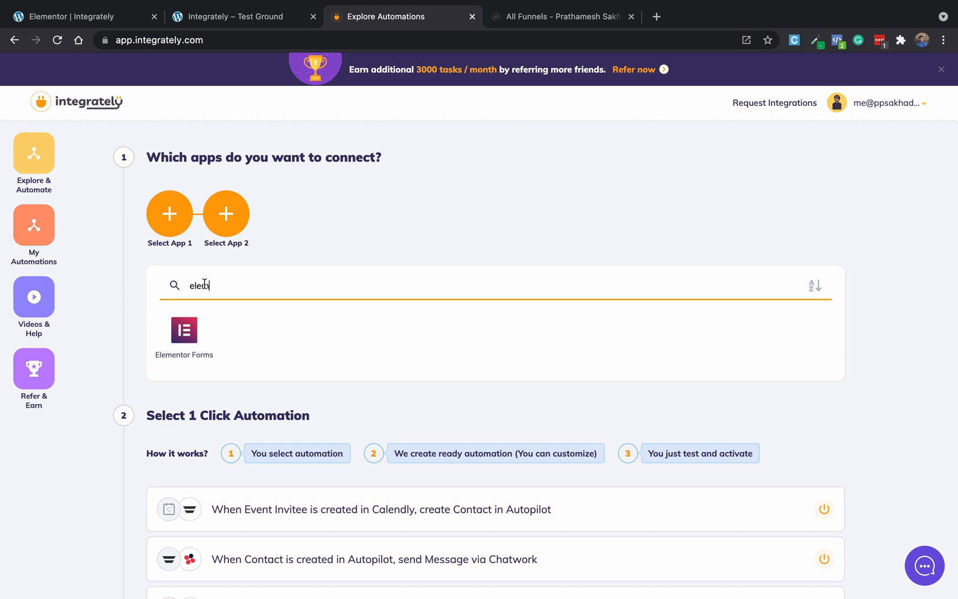
click(174, 342)
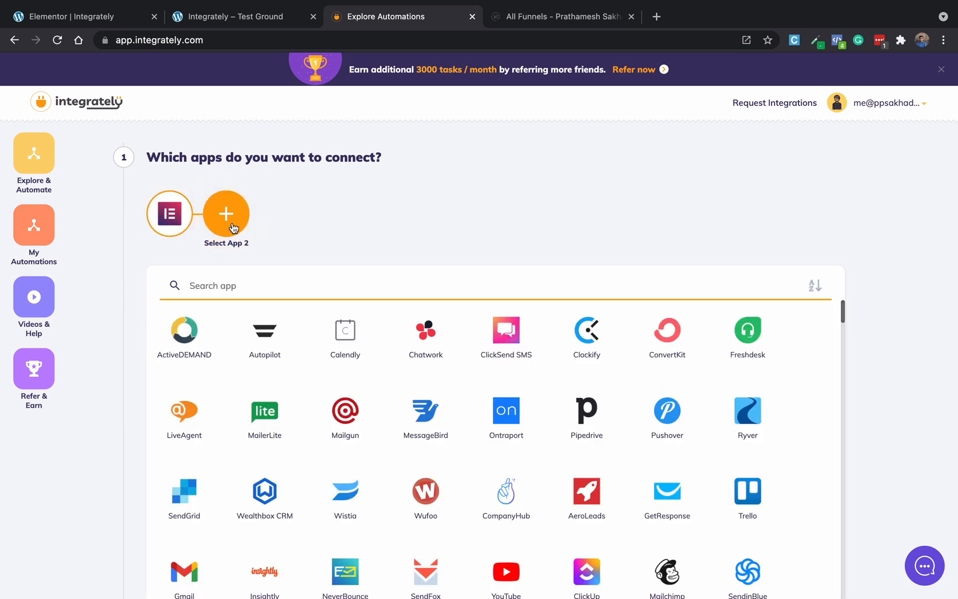
text(zenler)
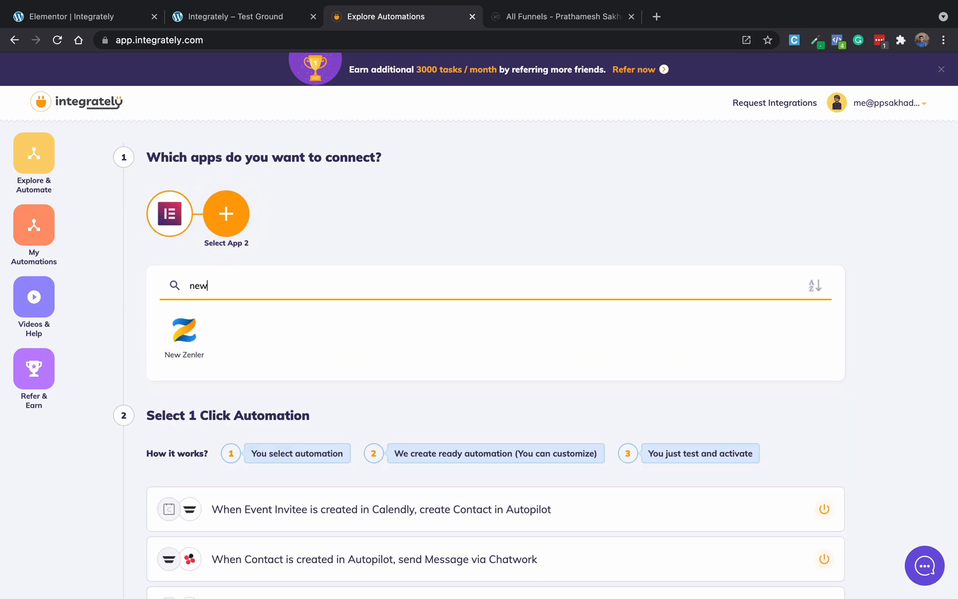
click(182, 332)
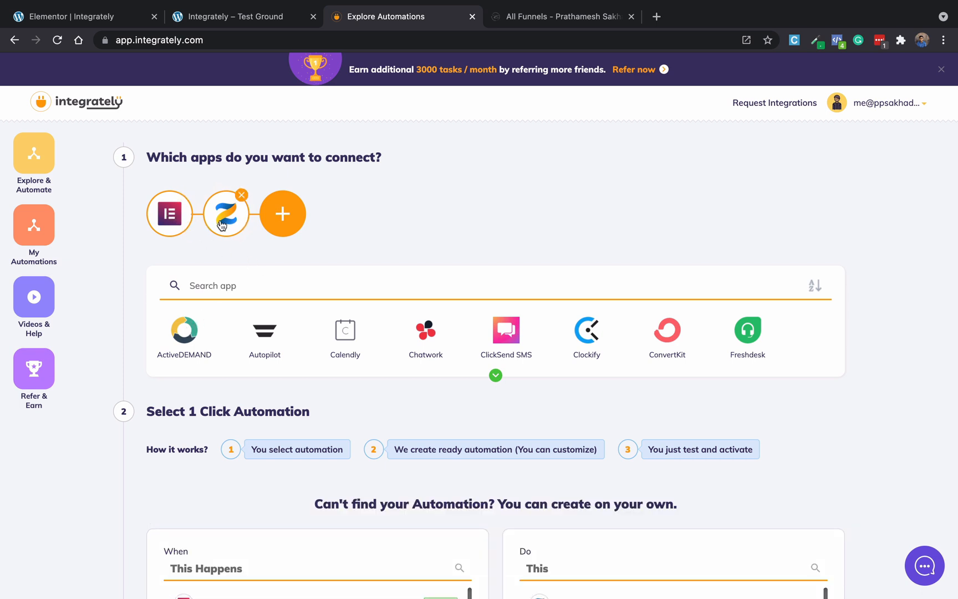
Pair the 'Form is Submitted' trigger with the 'Subscribe to funnel' action and proceed.
scroll(193, 444, down, 3)
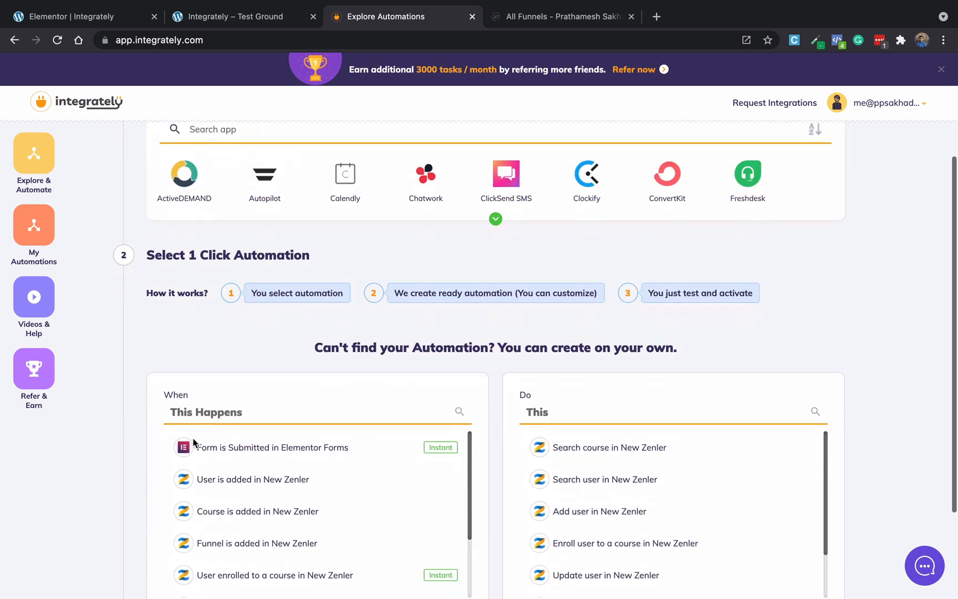
scroll(193, 443, down, 2)
scroll(188, 499, up, 2)
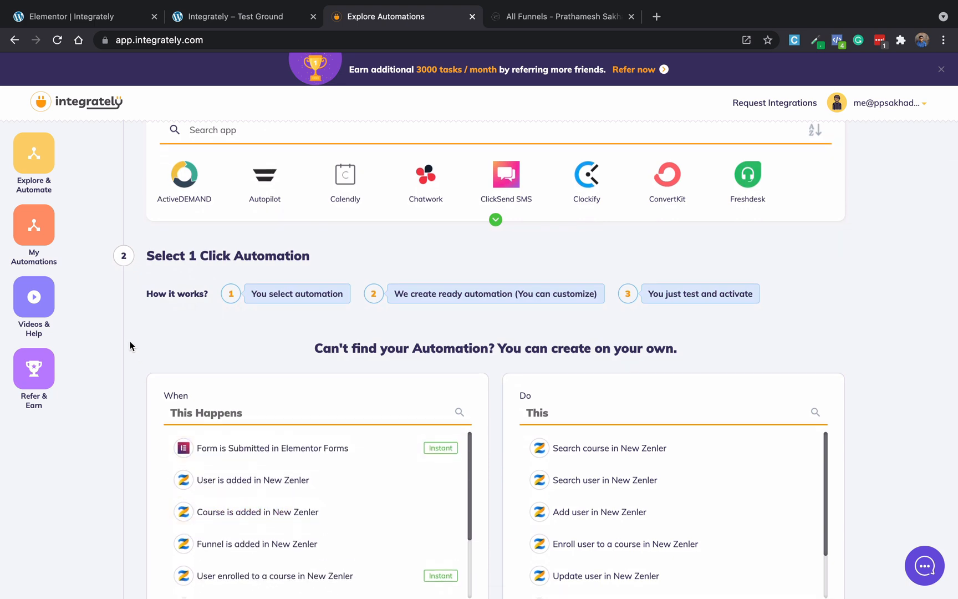
scroll(130, 345, up, 1)
scroll(130, 345, down, 3)
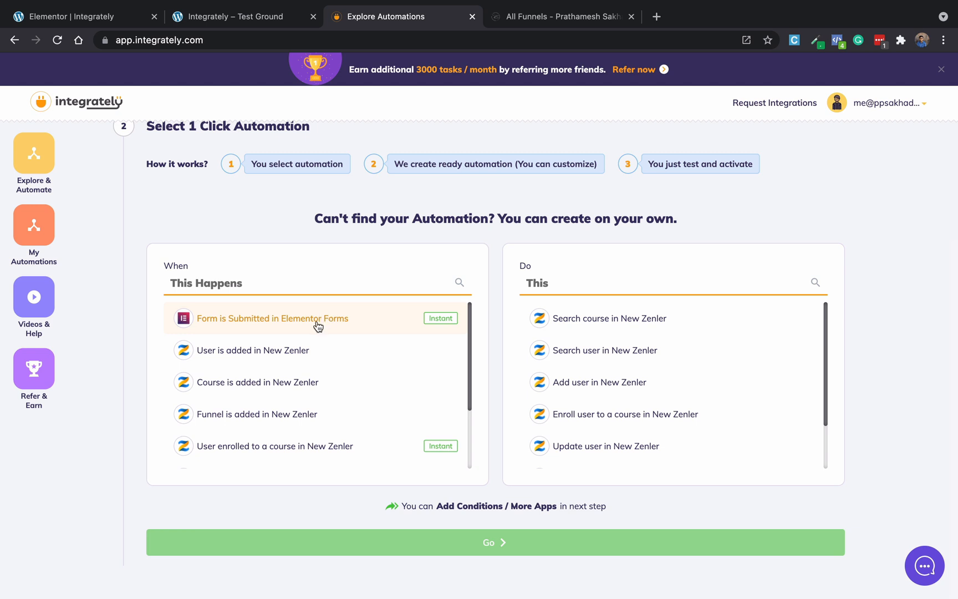
click(221, 324)
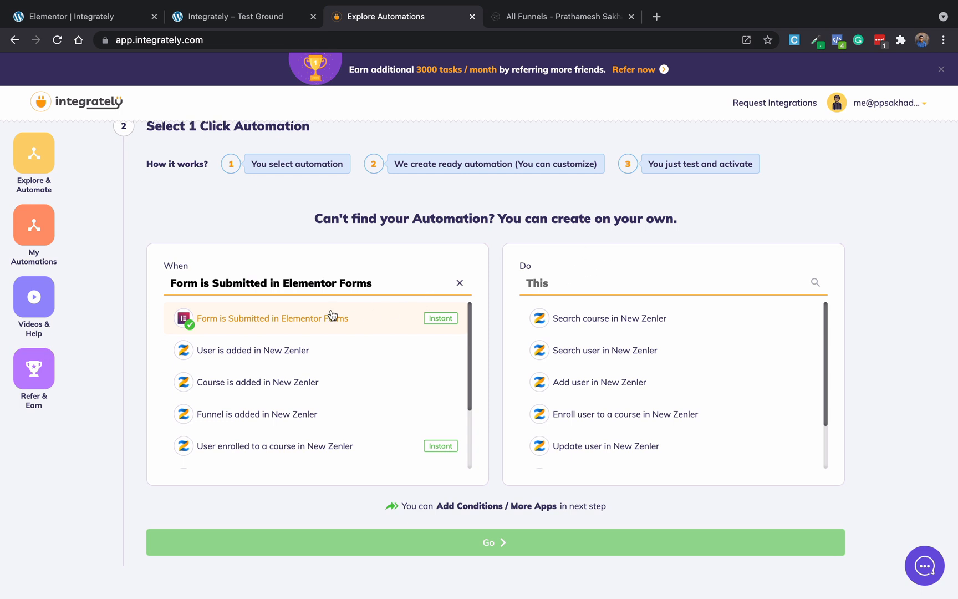
scroll(723, 377, down, 2)
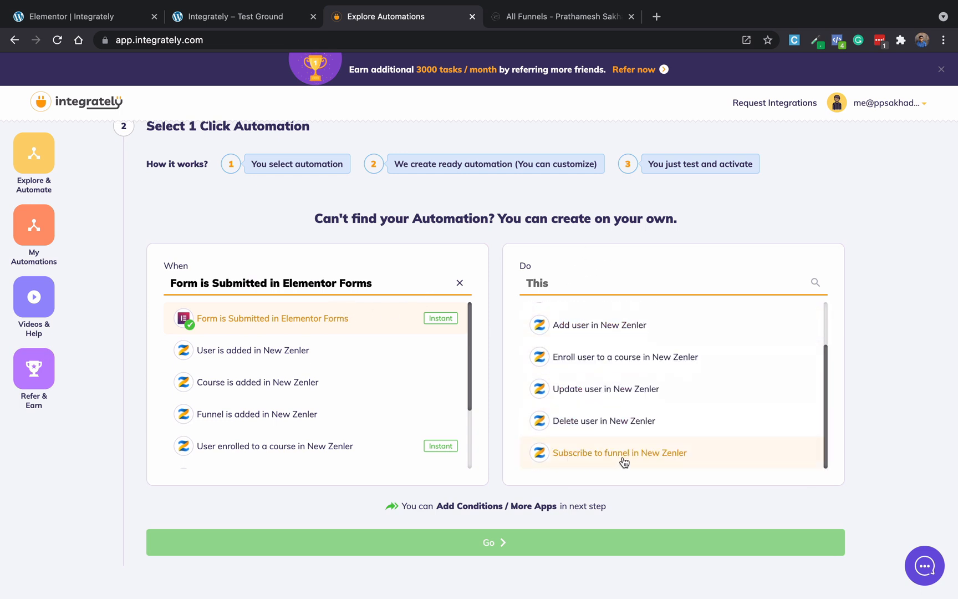
click(624, 461)
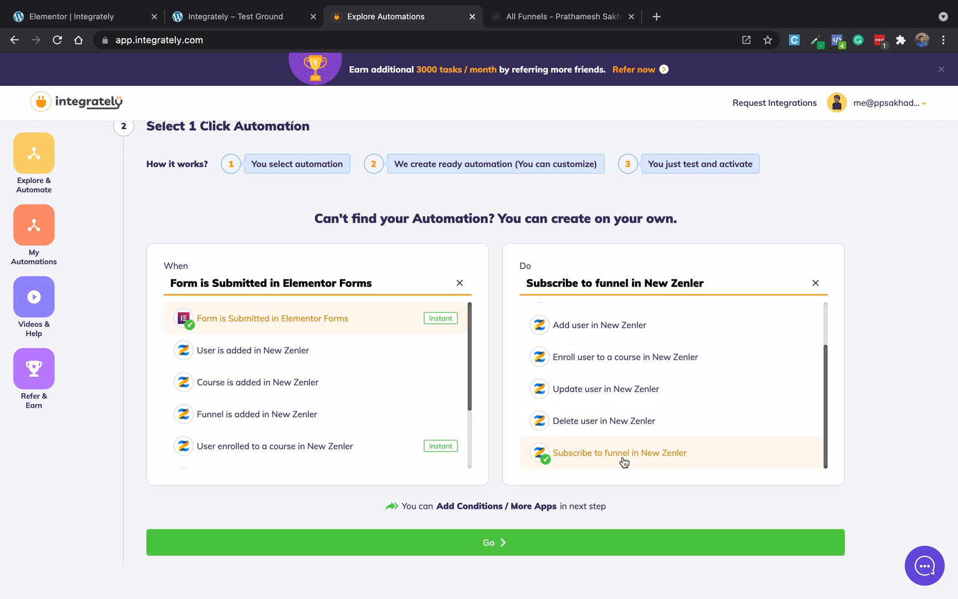
click(449, 542)
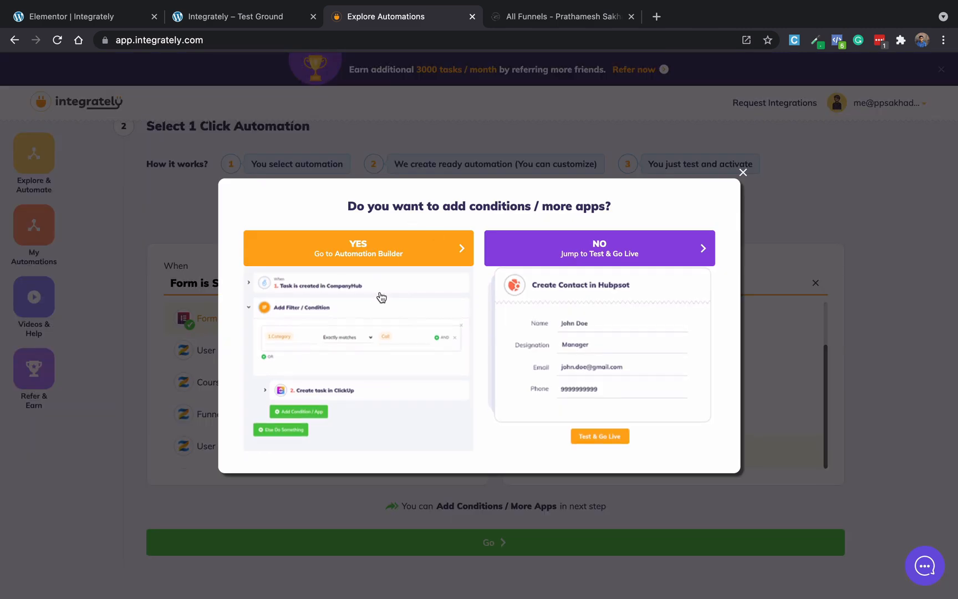
In the Automation Builder, add an Elementor Forms connection and copy its webhook URL.
click(363, 289)
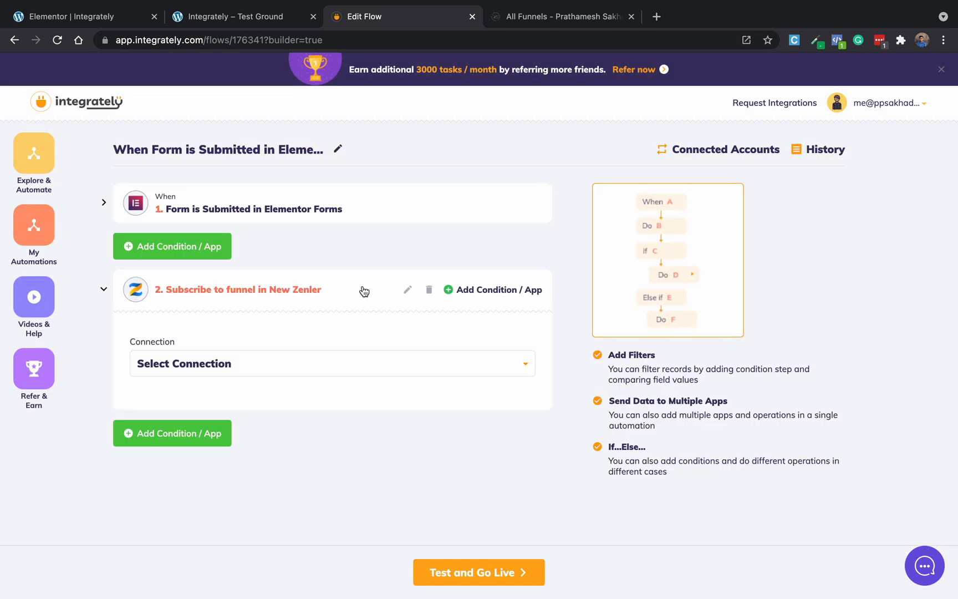
click(264, 209)
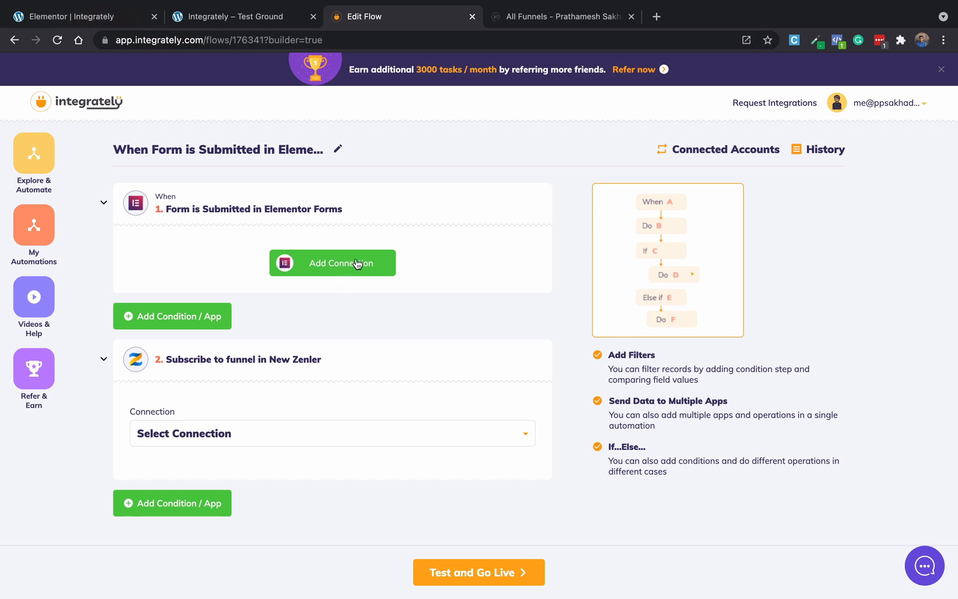
click(322, 272)
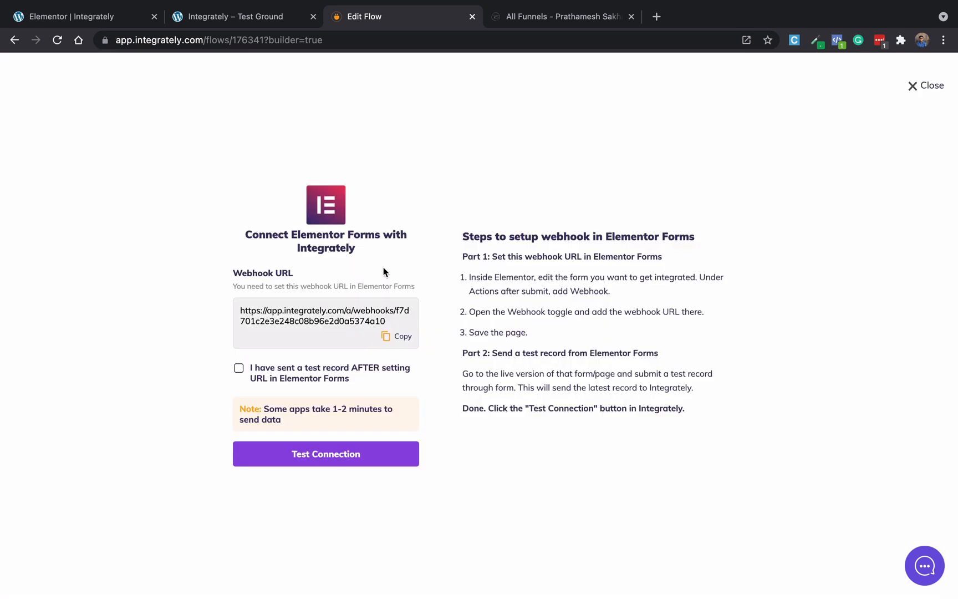
click(400, 340)
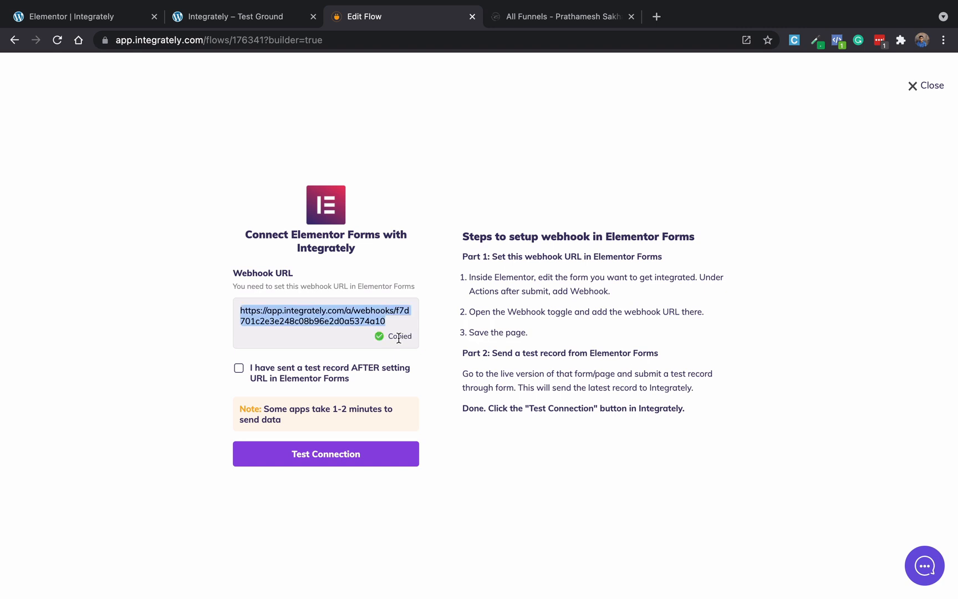
click(72, 21)
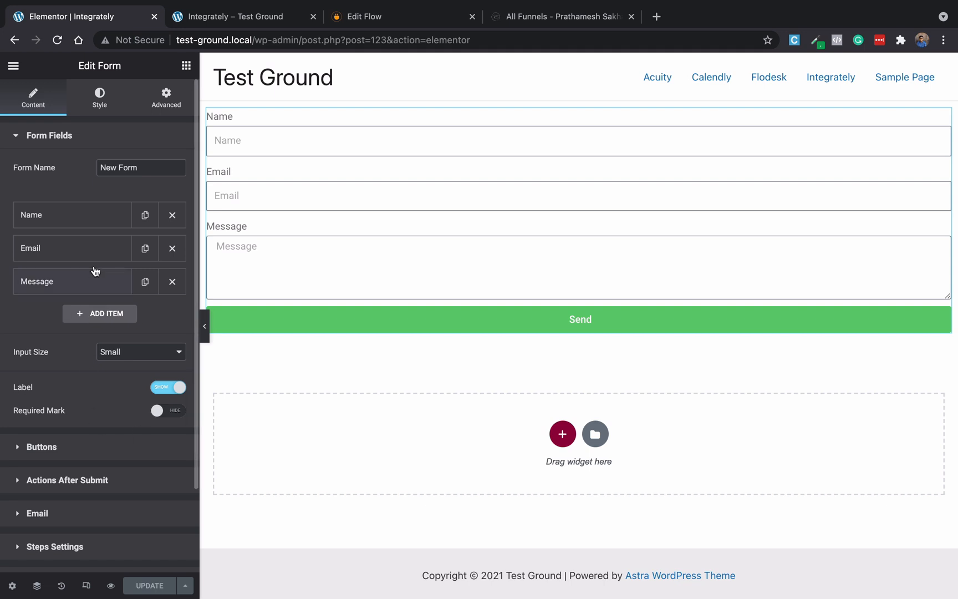
Add Webhook as an after-submit action on the Elementor form.
scroll(70, 410, down, 3)
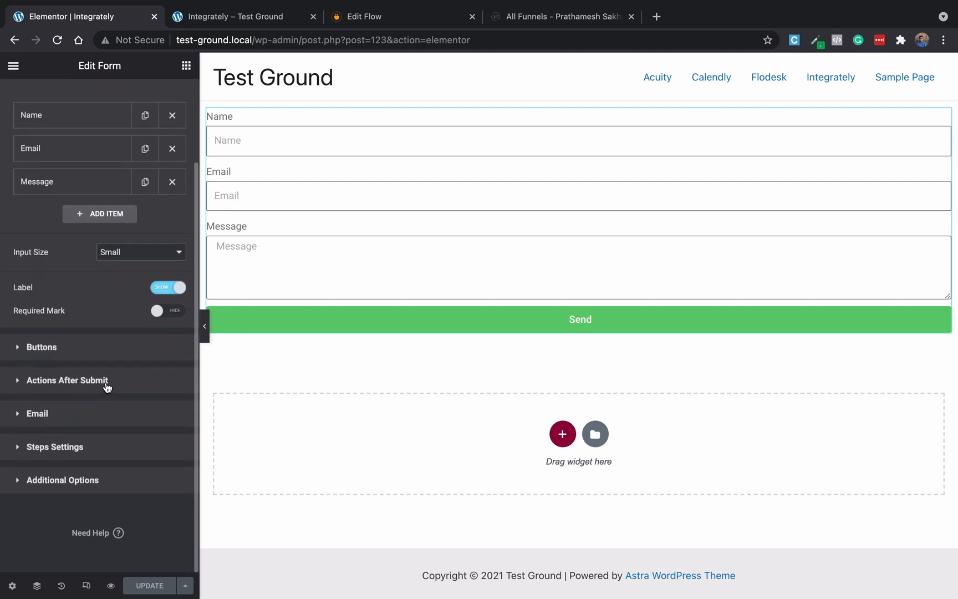
click(107, 381)
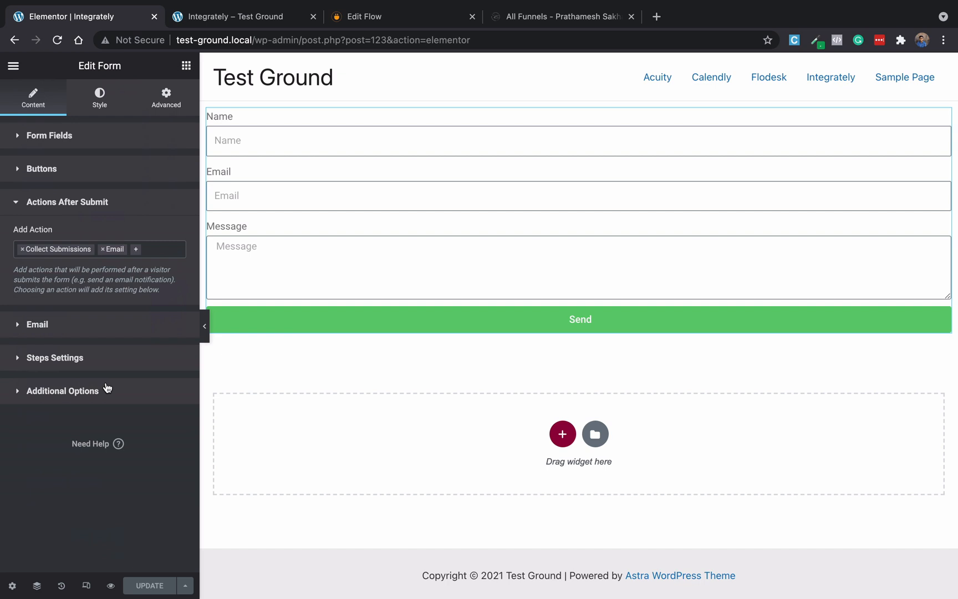
click(138, 252)
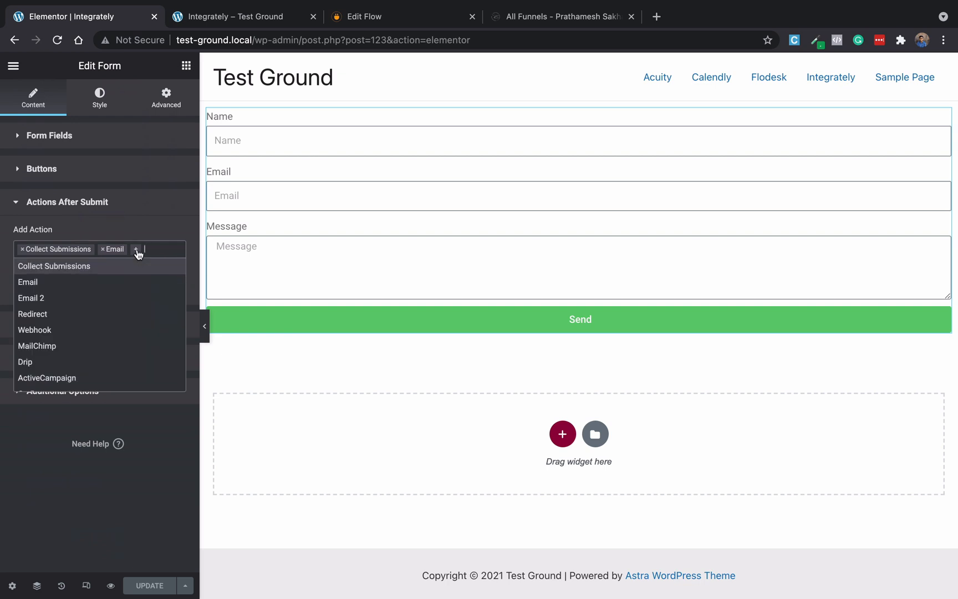
click(59, 331)
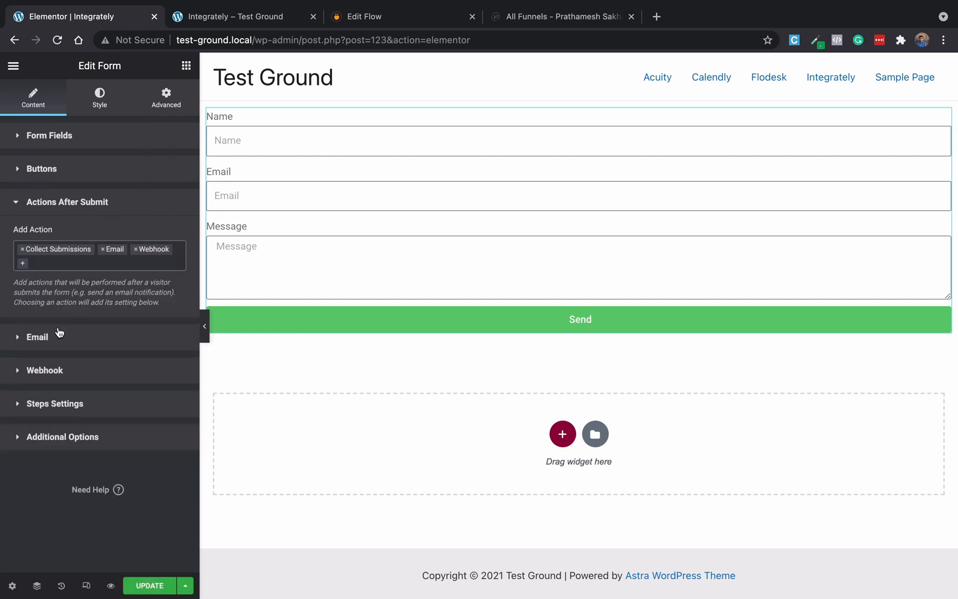
click(58, 377)
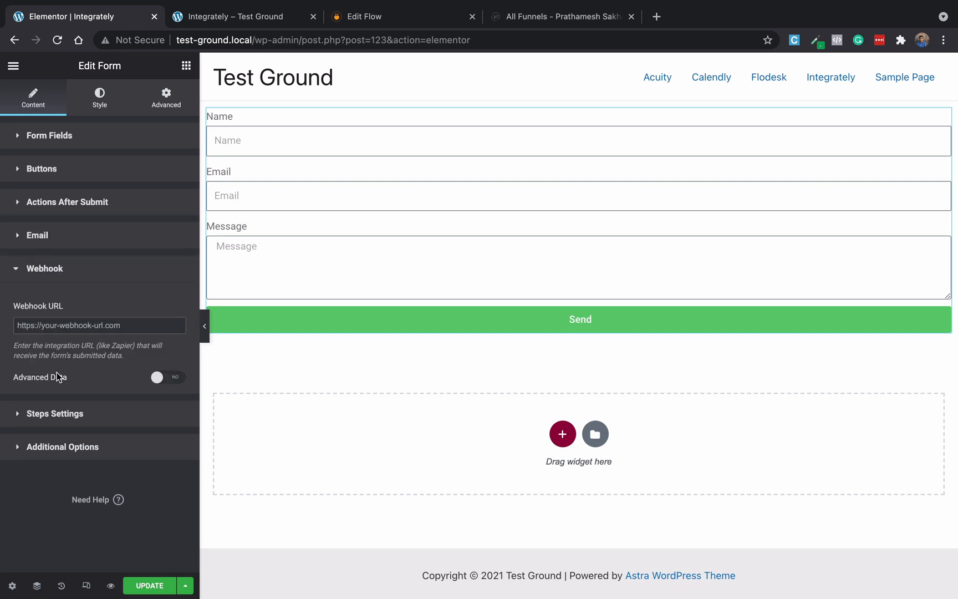
Paste the Integrately webhook URL into the form's Webhook field and save the page.
click(72, 330)
key(super+v)
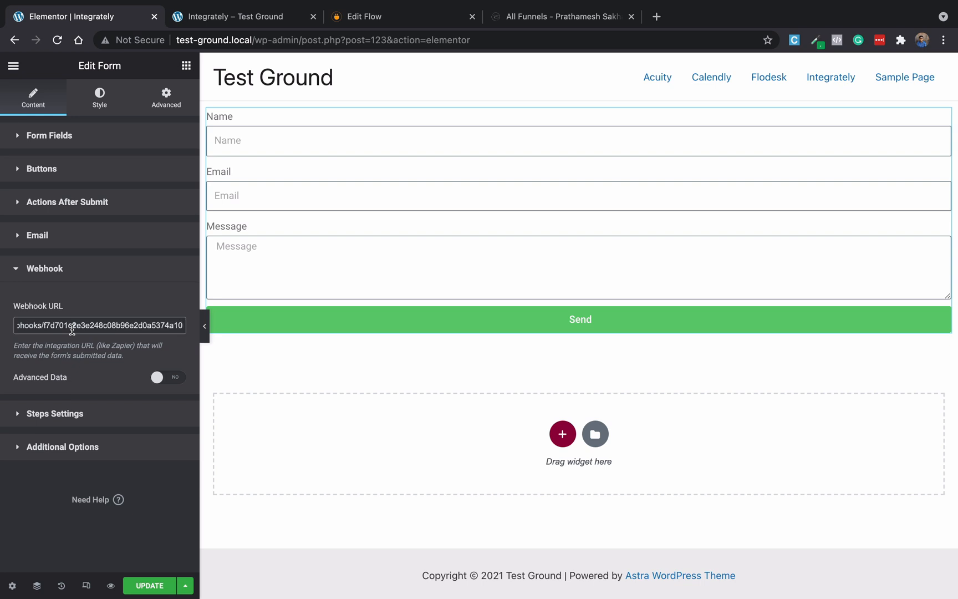
click(133, 584)
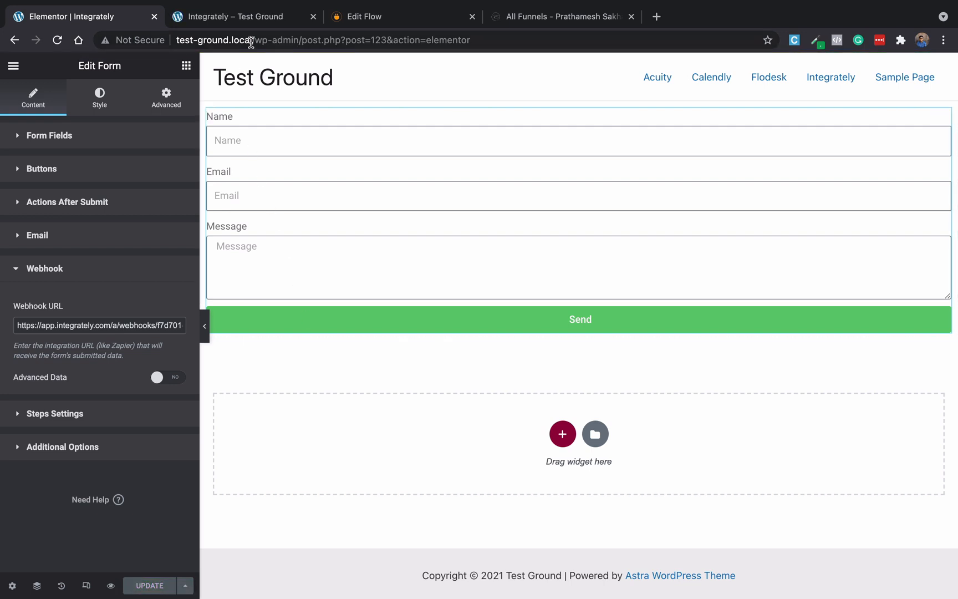
click(359, 21)
click(171, 318)
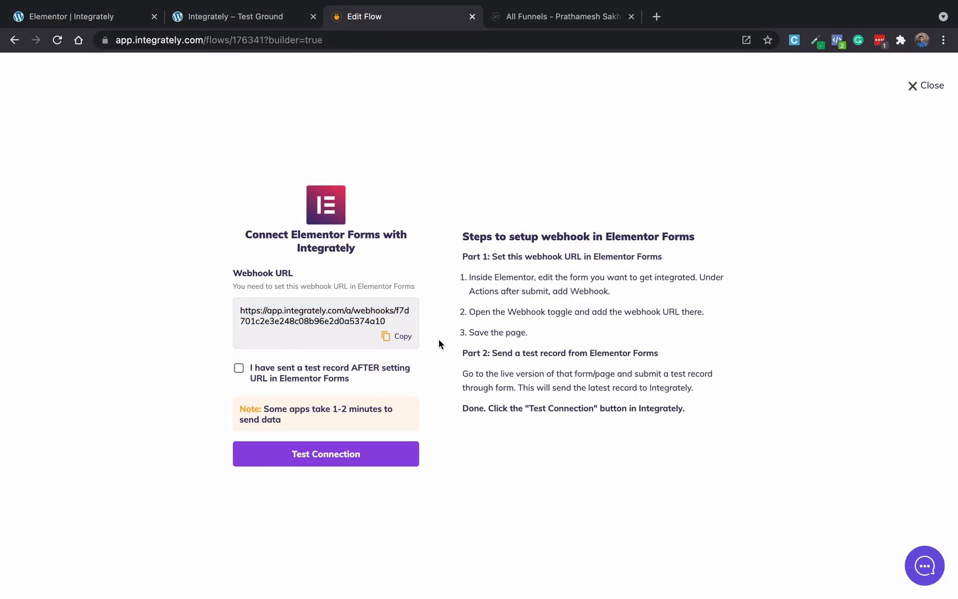
click(239, 20)
Submit a test entry with the tester's name, e-mail and message 'Test' on the preview form.
click(190, 161)
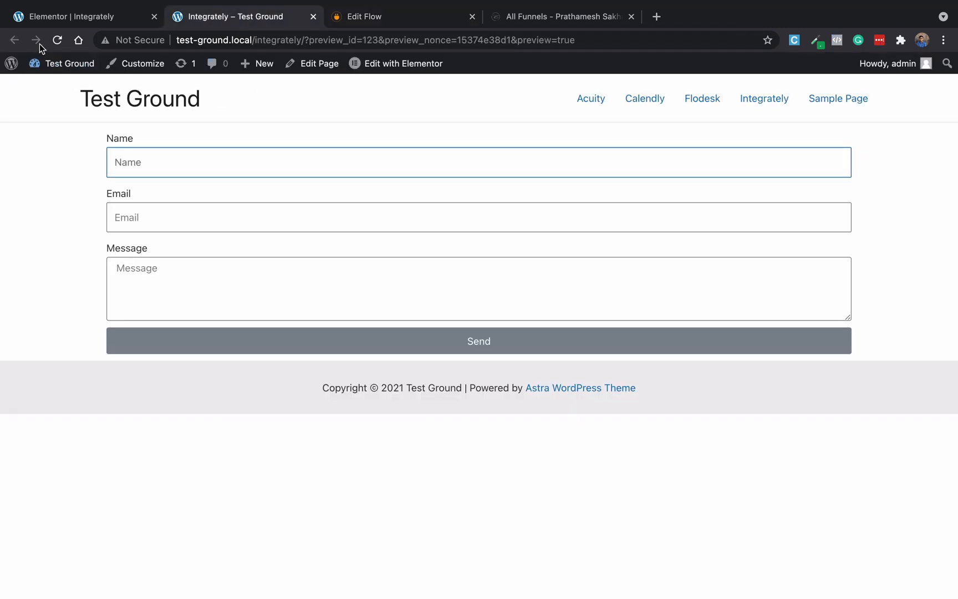
text(Prathamesh)
key(Tab)
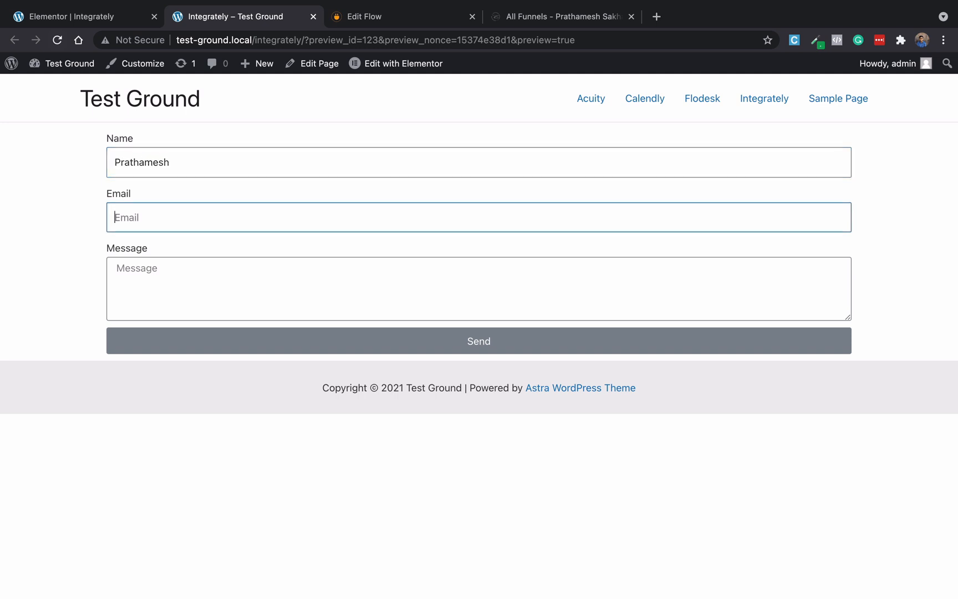
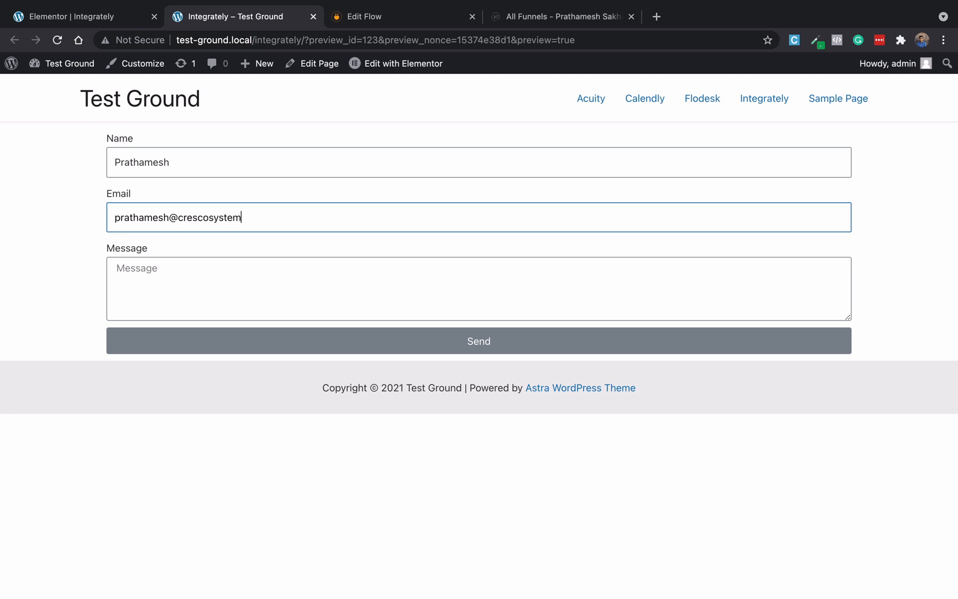
text(T)
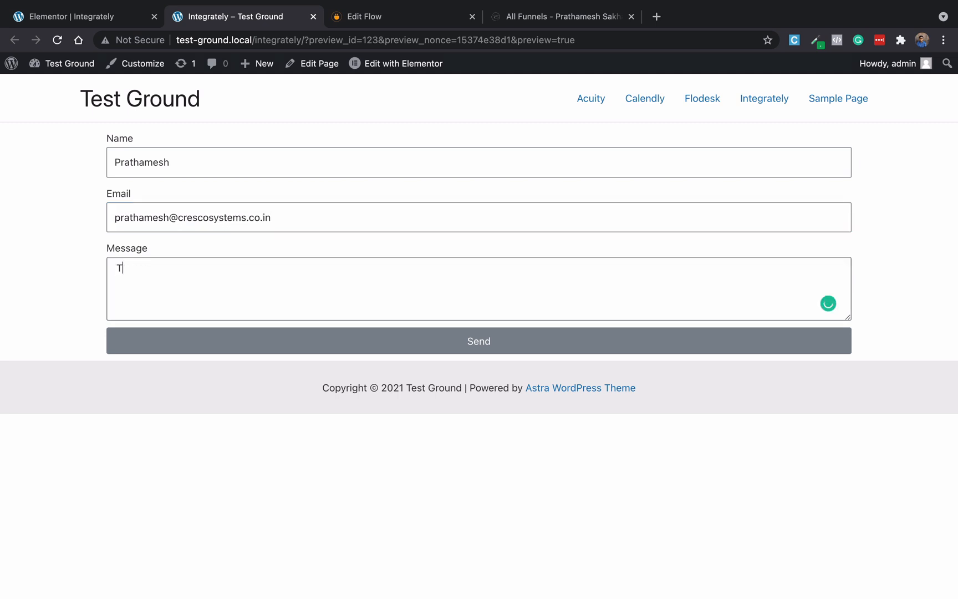
click(145, 348)
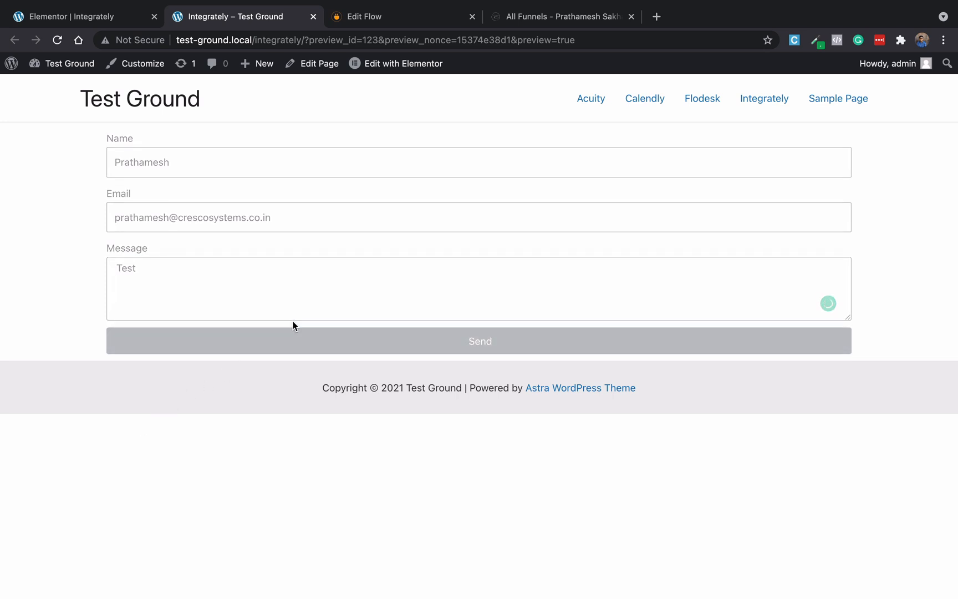
click(375, 21)
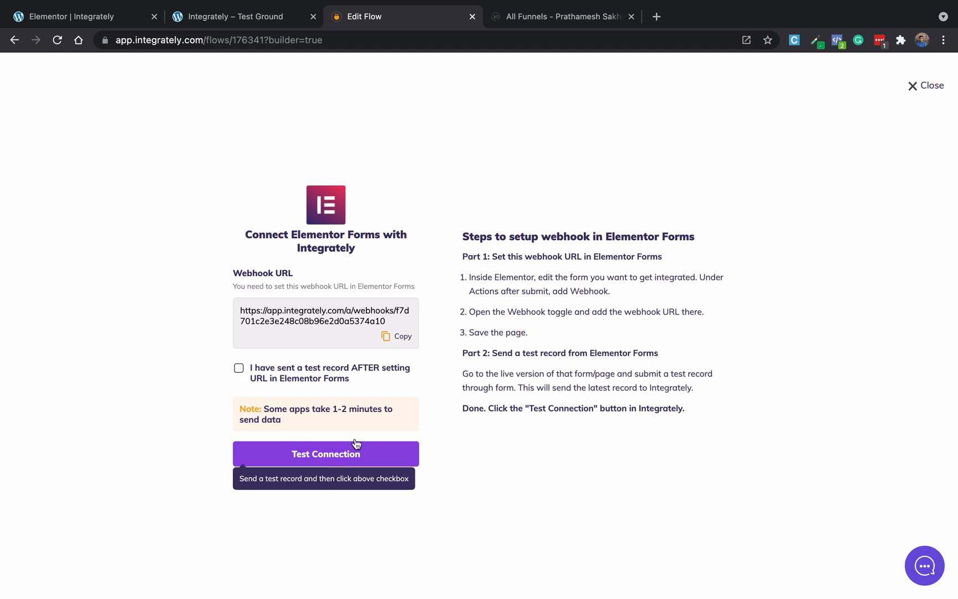
Test the Elementor webhook connection so the received test record appears, then scroll to step 2.
click(325, 454)
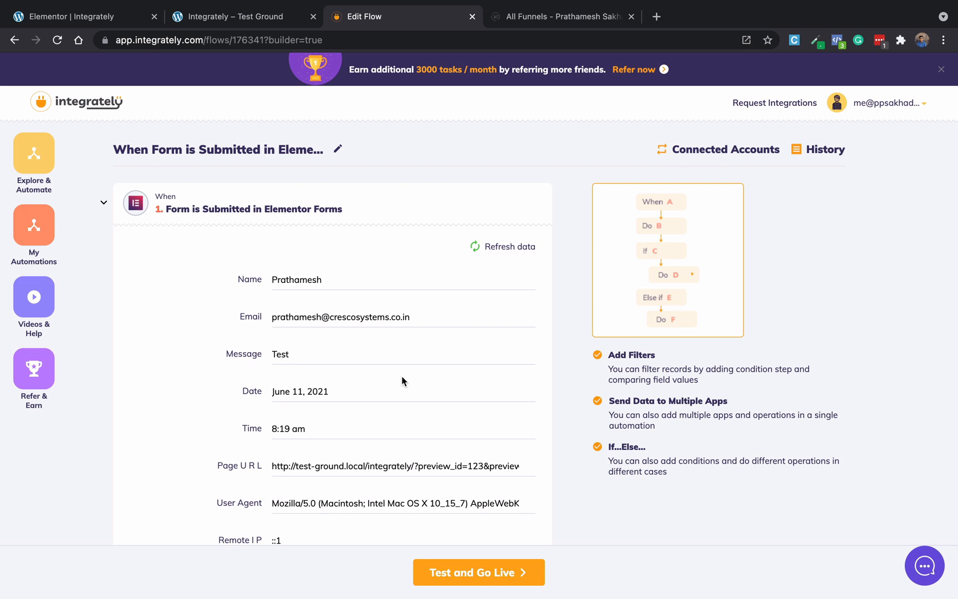
scroll(402, 380, down, 4)
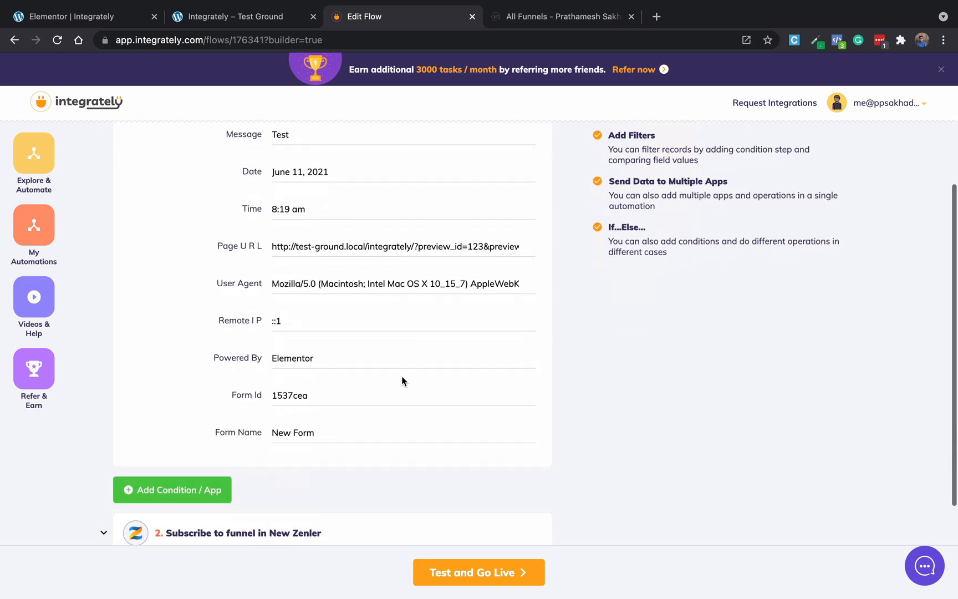
scroll(402, 380, down, 3)
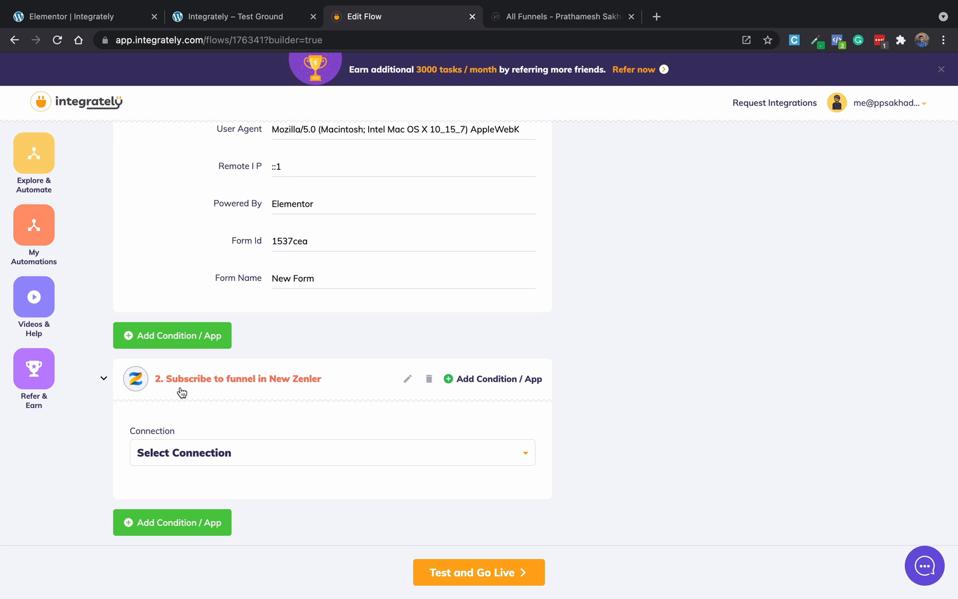
Use the NewZenler-ae917 connection for the Subscribe to funnel step.
click(271, 463)
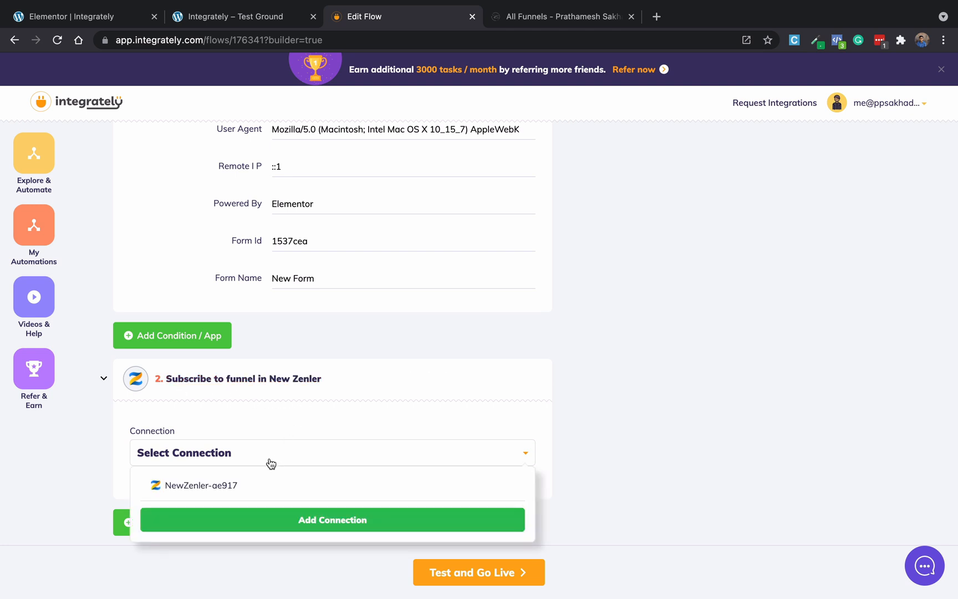
click(225, 485)
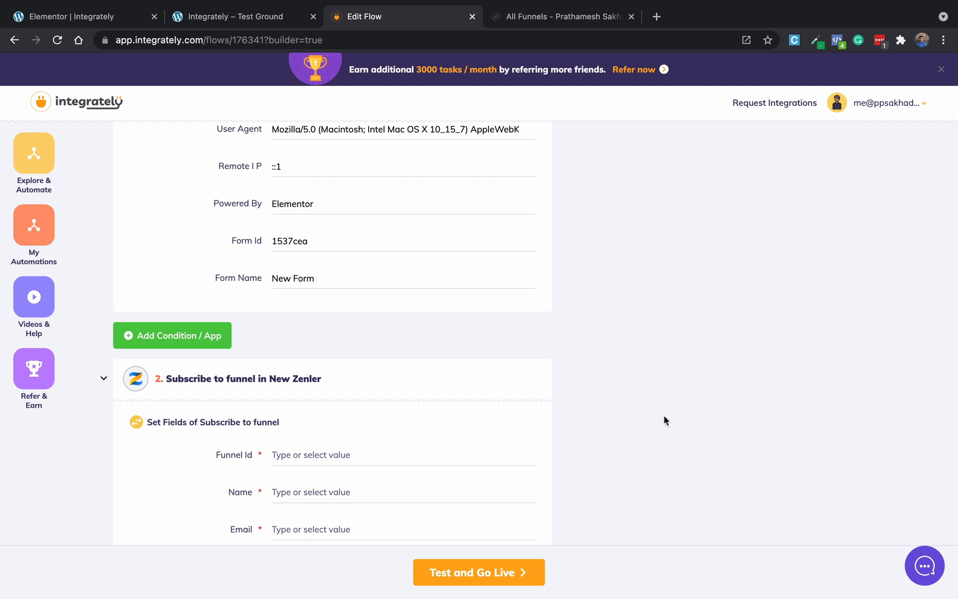
scroll(663, 417, down, 4)
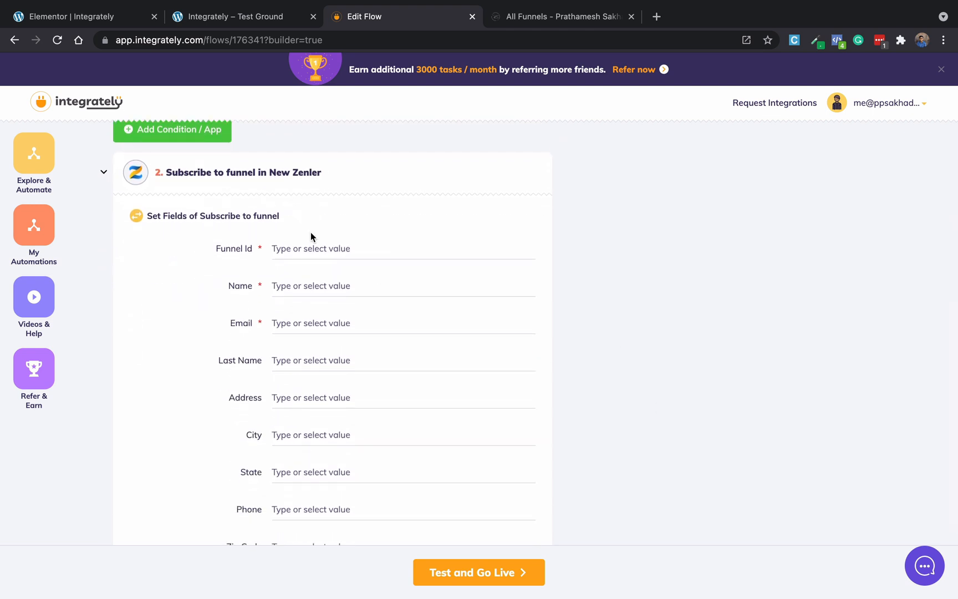
Set Funnel Id to 3 Alarming Things, checking the funnel name in New Zenler.
click(306, 252)
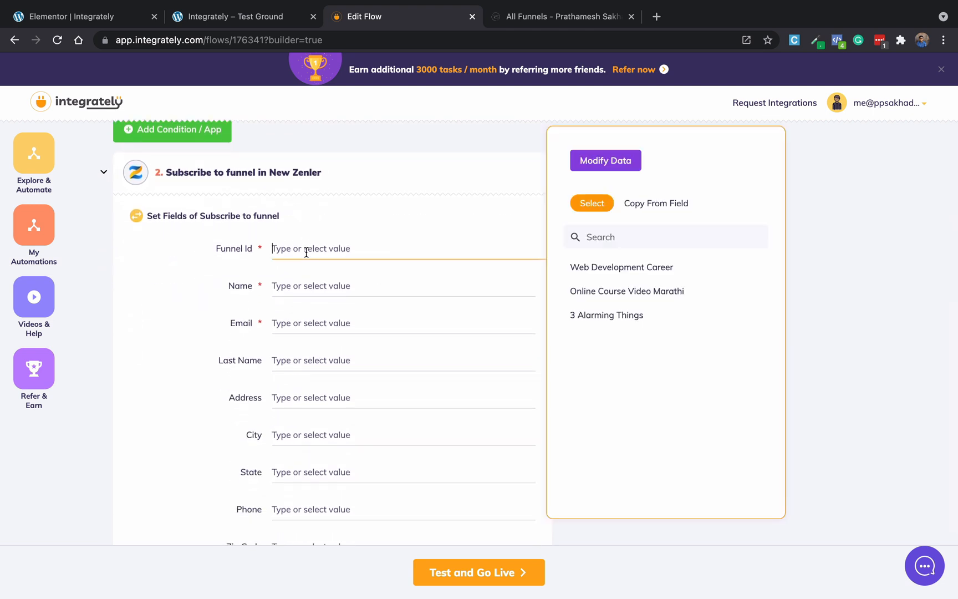
click(559, 17)
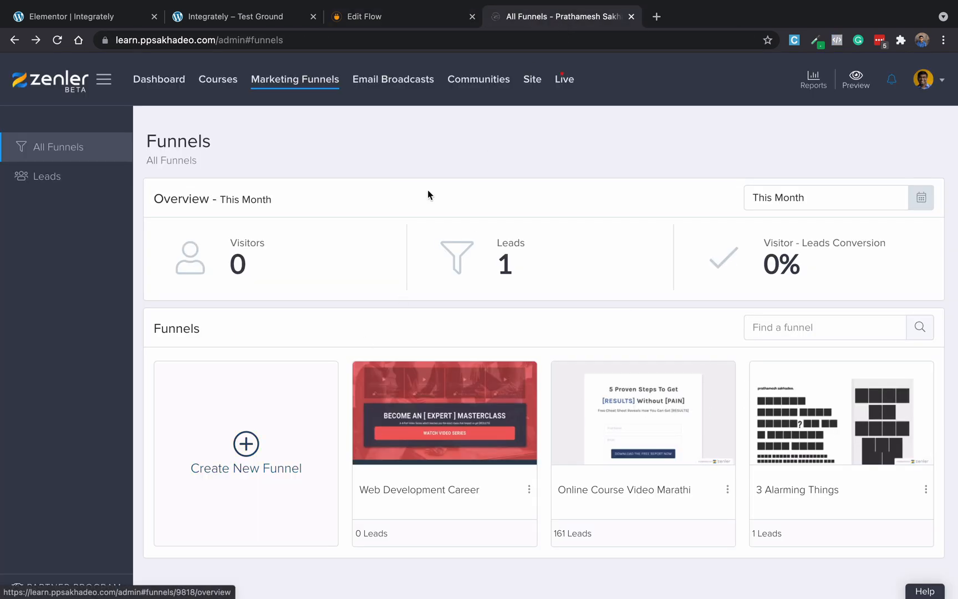
click(390, 22)
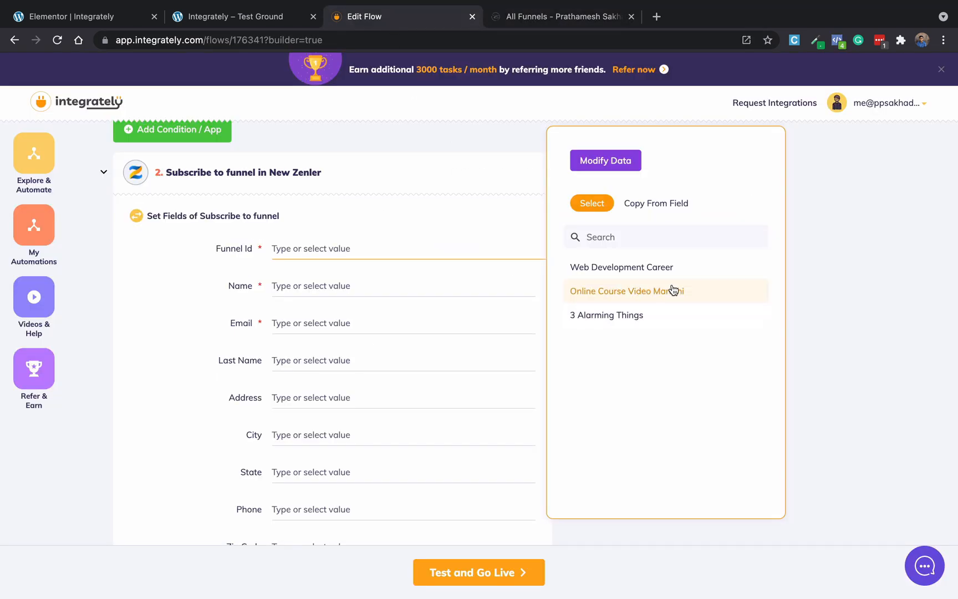
click(634, 323)
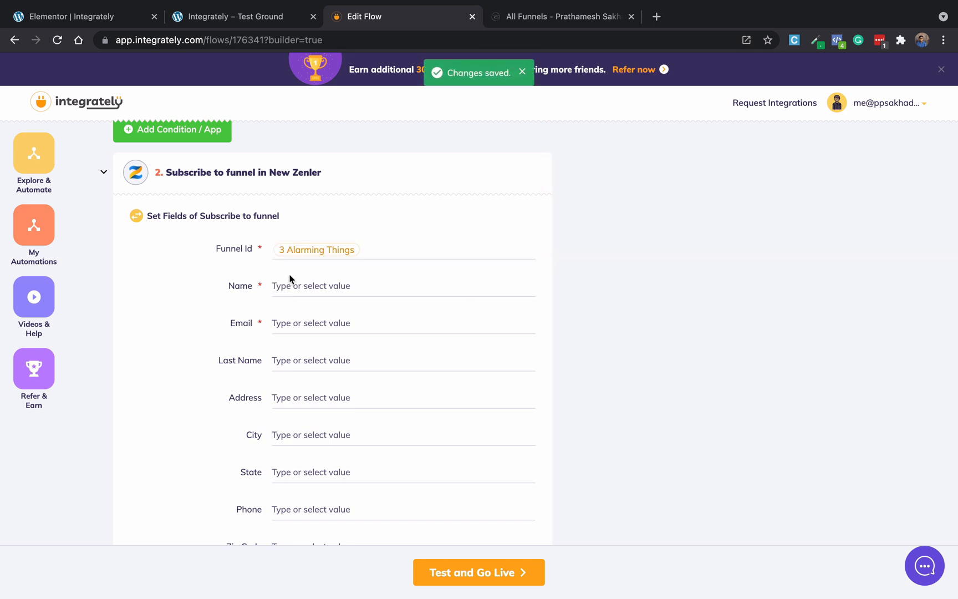
Map the form's Name and Email into the step and run a successful test.
click(308, 285)
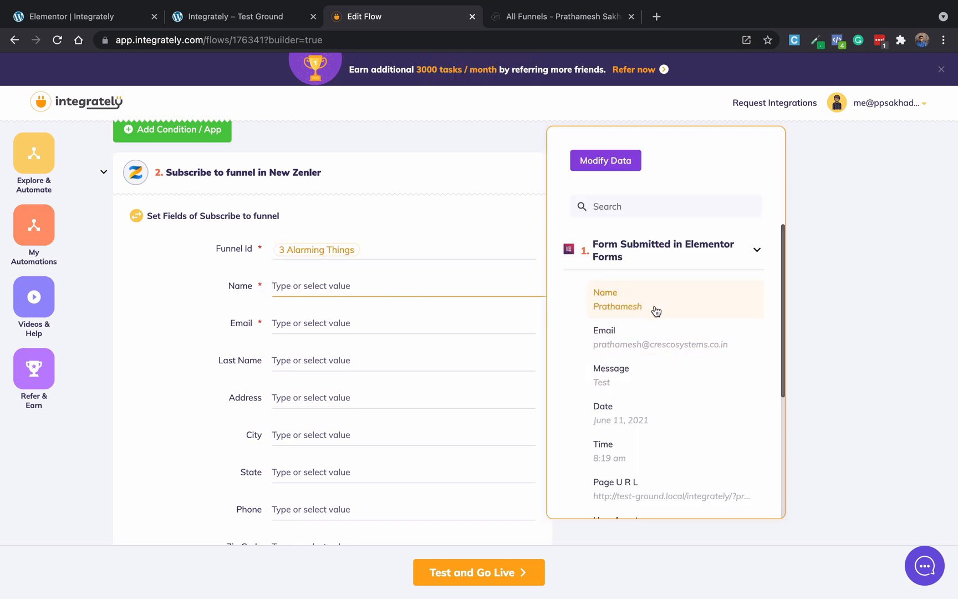
click(656, 312)
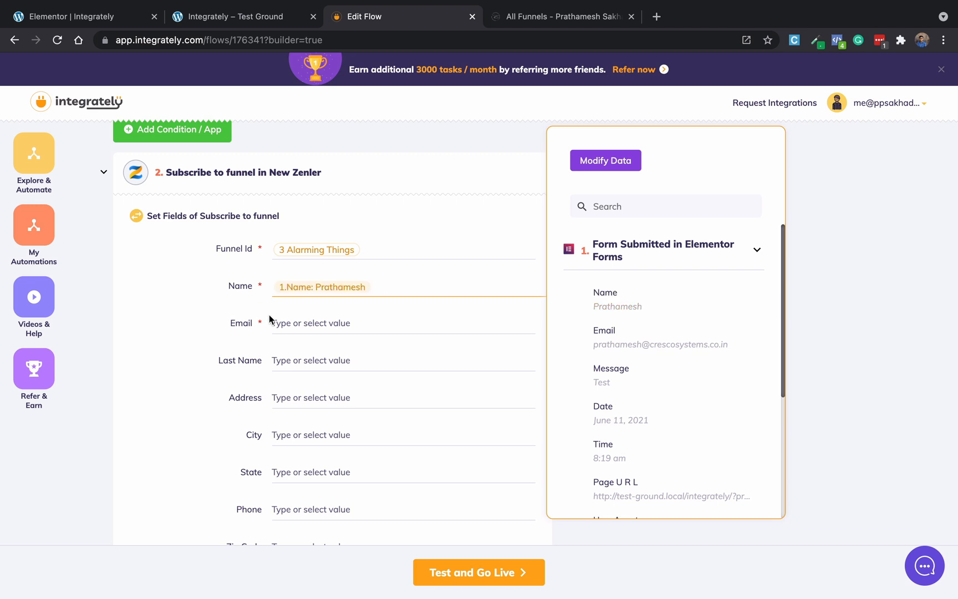
click(306, 322)
click(680, 344)
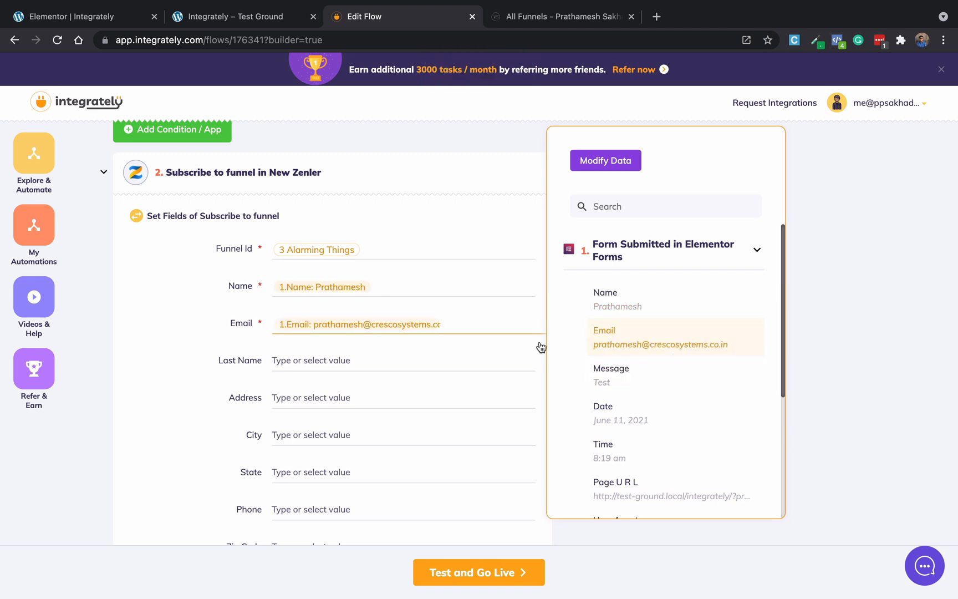
click(177, 426)
scroll(177, 422, down, 3)
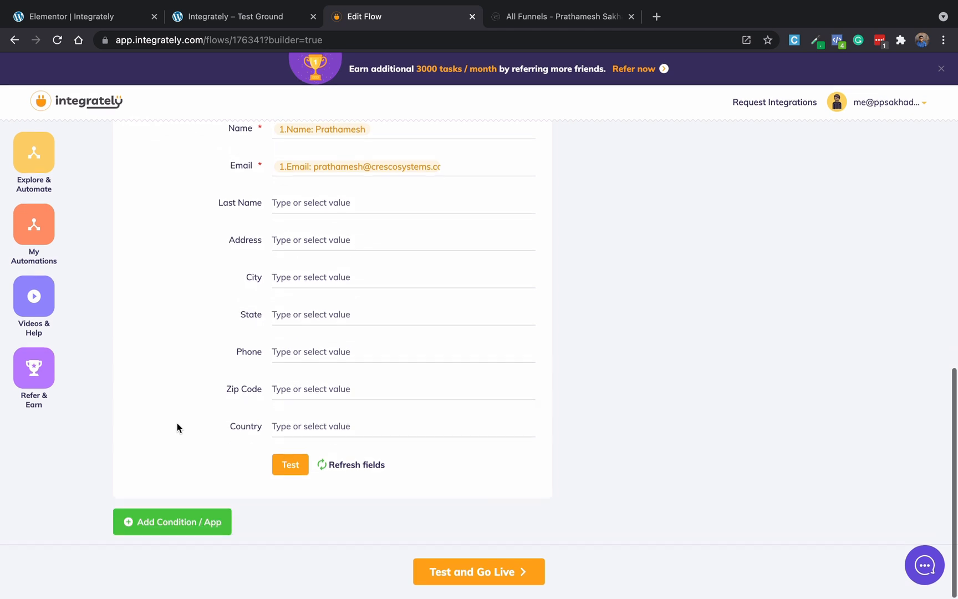
click(288, 470)
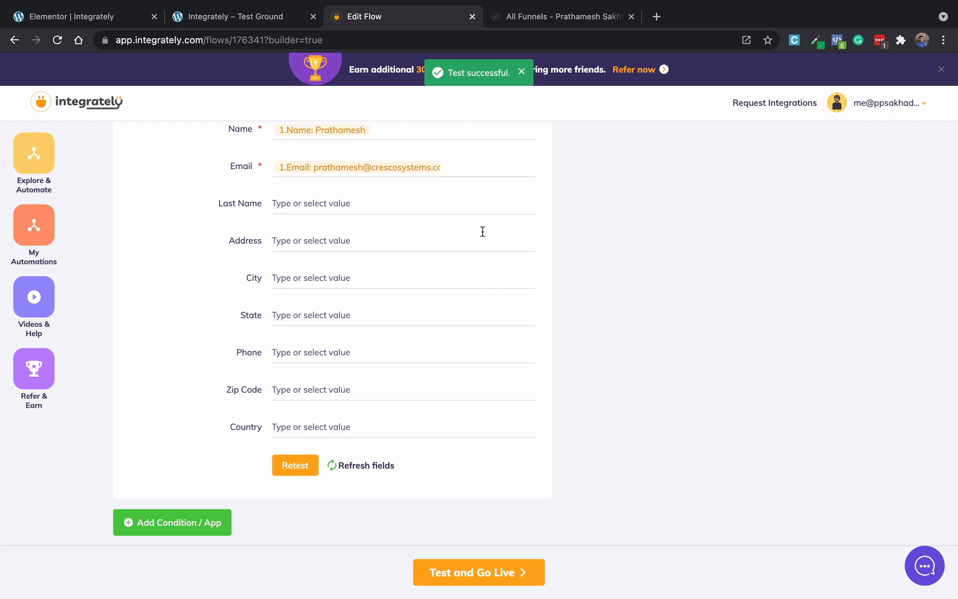
click(557, 18)
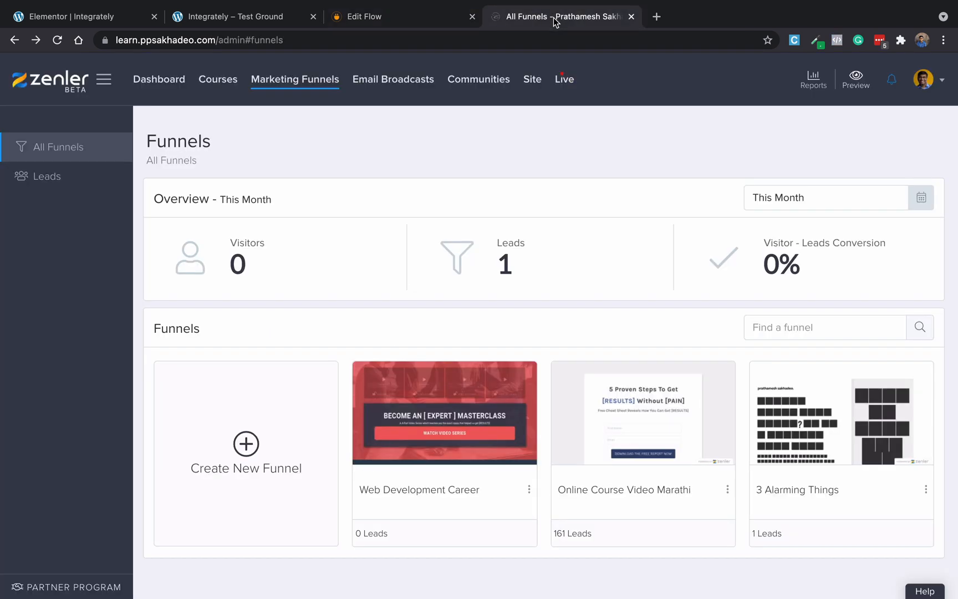
Confirm the new enrollment in the 3 Alarming Things funnel's leads, then return to Integrately.
click(830, 392)
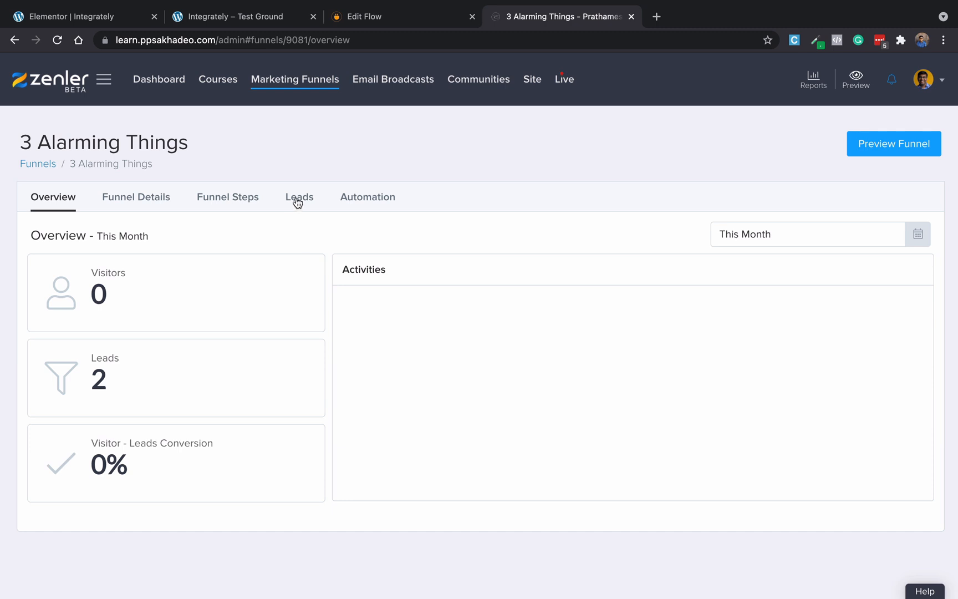
click(297, 197)
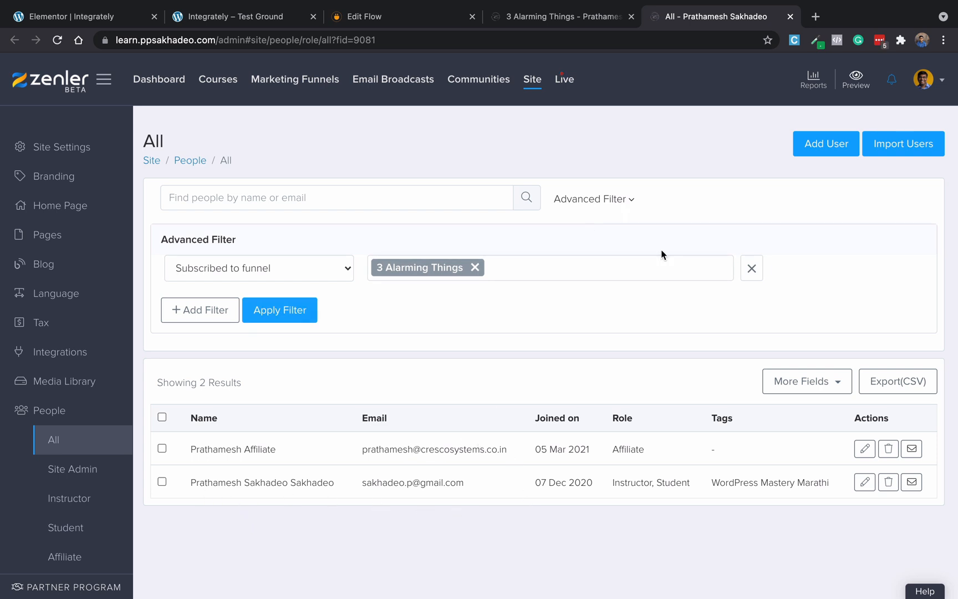
click(790, 16)
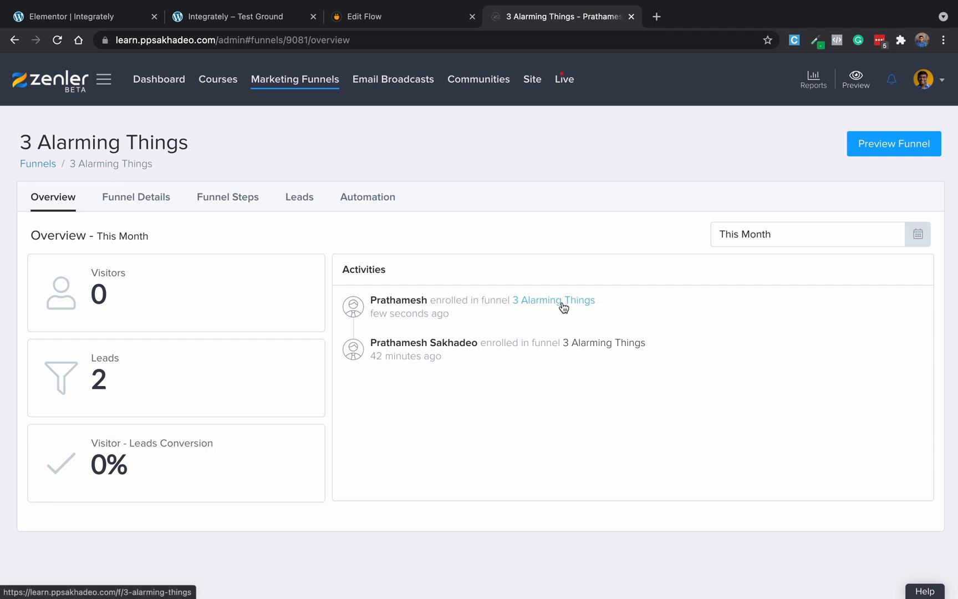
click(357, 22)
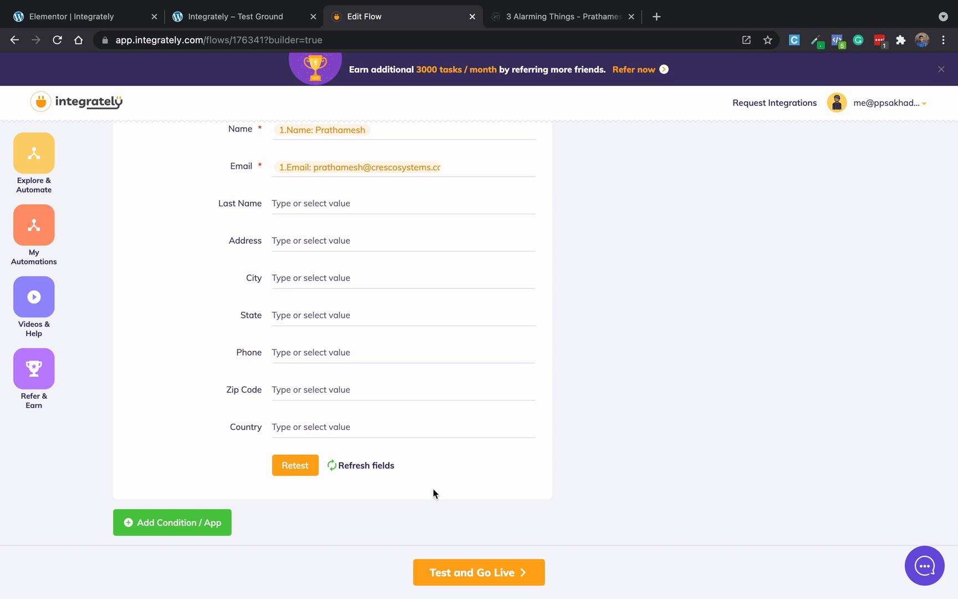
Test the Elementor-to-New Zenler automation with the received form record and turn it on.
click(464, 574)
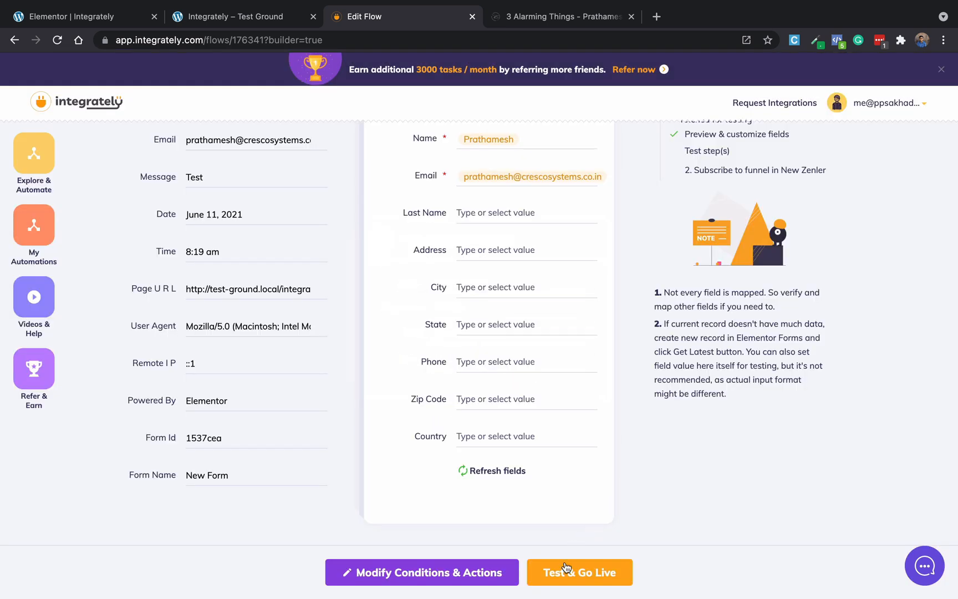
click(565, 572)
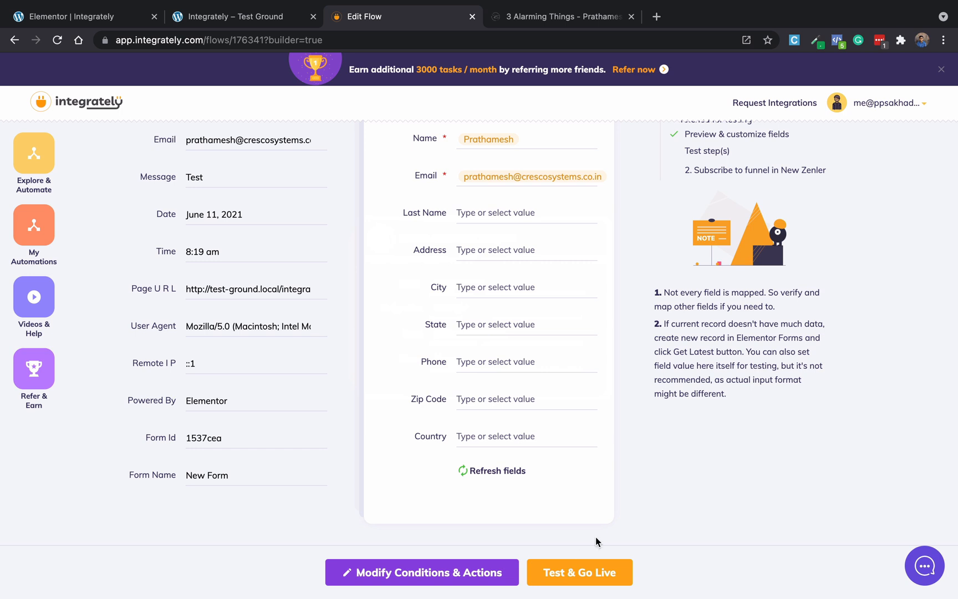